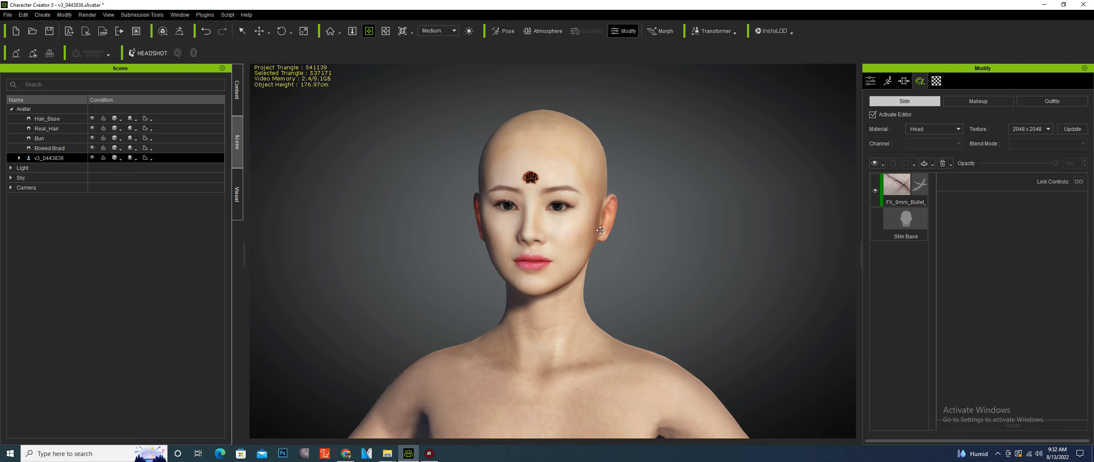
Step: Inspect the forehead bullet wound up close and replace its skin layer with the rounder bullet wound preset
{"action": "scroll", "coordinate": [583, 236], "scroll_direction": "up", "scroll_amount": 3}
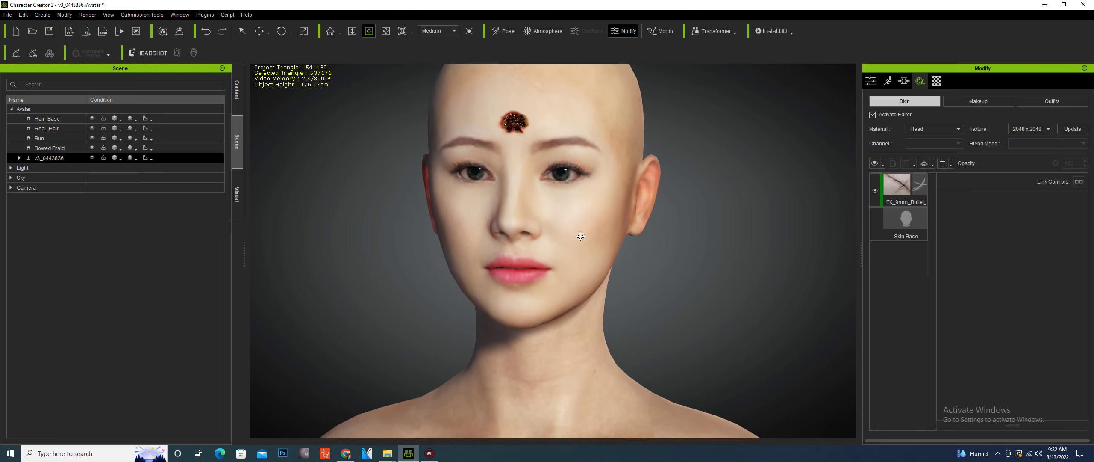
{"action": "middle_click_drag", "start_coordinate": [569, 224], "coordinate": [568, 286]}
{"action": "middle_click_drag", "start_coordinate": [551, 313], "coordinate": [582, 319]}
{"action": "right_click_drag", "start_coordinate": [581, 318], "coordinate": [545, 325]}
{"action": "scroll", "coordinate": [543, 324], "scroll_direction": "down", "scroll_amount": 2}
{"action": "middle_click_drag", "start_coordinate": [544, 325], "coordinate": [549, 309]}
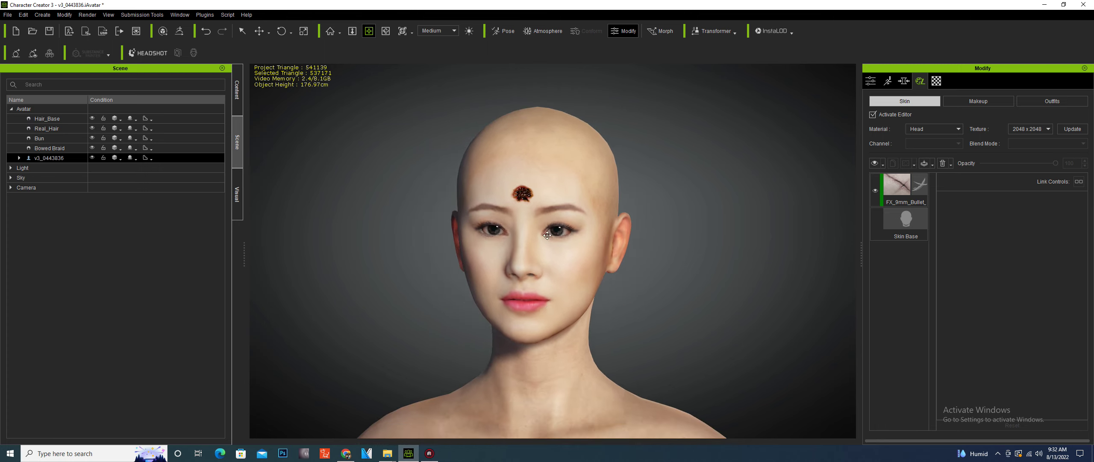
{"action": "scroll", "coordinate": [537, 257], "scroll_direction": "up", "scroll_amount": 2}
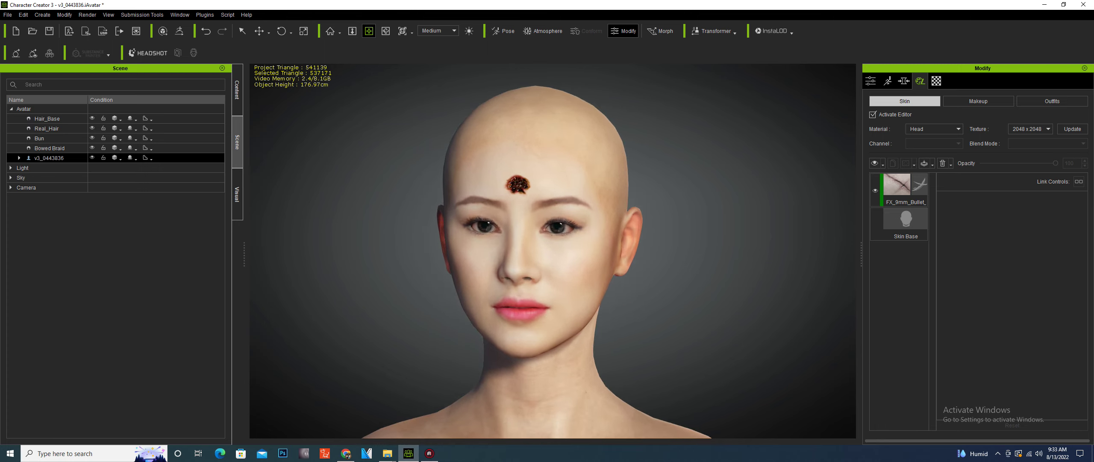
{"action": "left_click_drag", "start_coordinate": [1093, 246], "coordinate": [715, 281]}
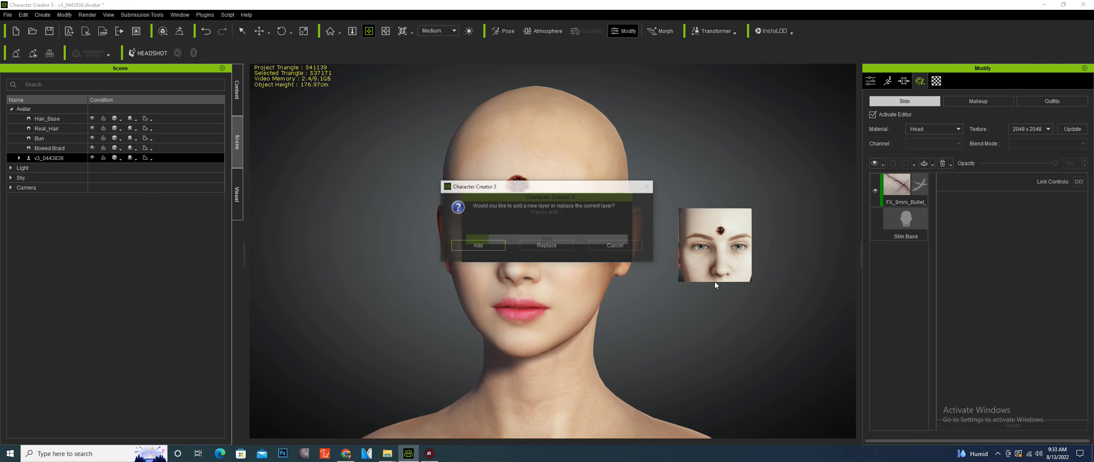
{"action": "left_click", "coordinate": [536, 247]}
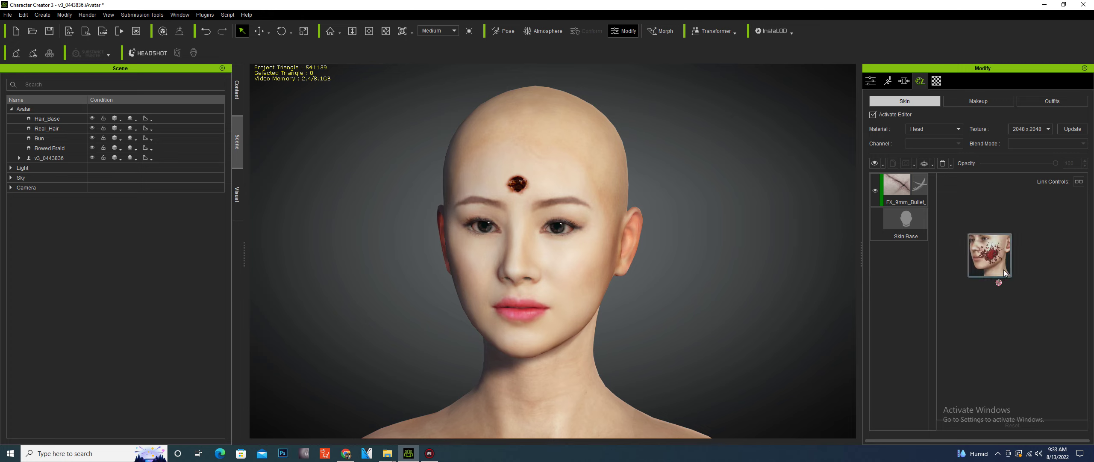
Step: Replace the bullet wound layer with the large blood splatter preset on the cheek and inspect it up close
{"action": "left_click_drag", "start_coordinate": [1004, 269], "coordinate": [718, 252]}
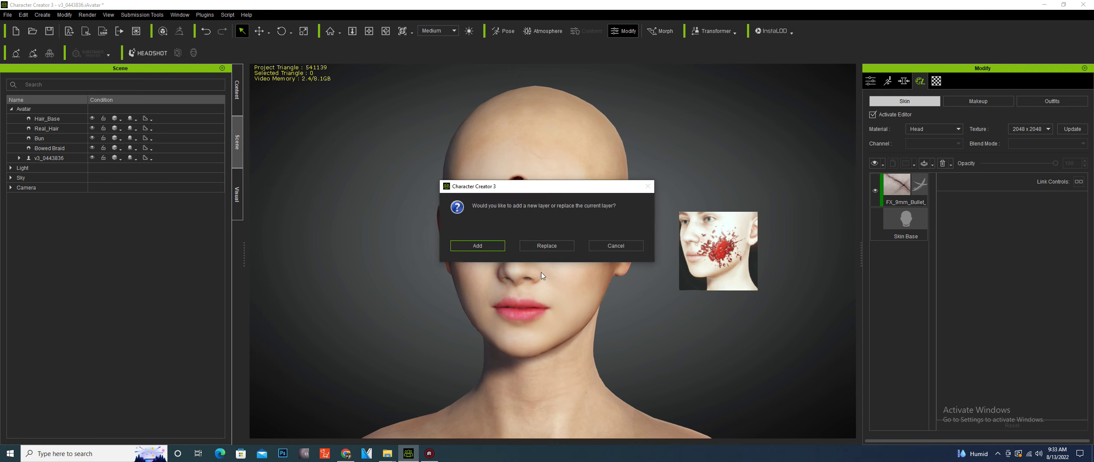
{"action": "left_click", "coordinate": [544, 246]}
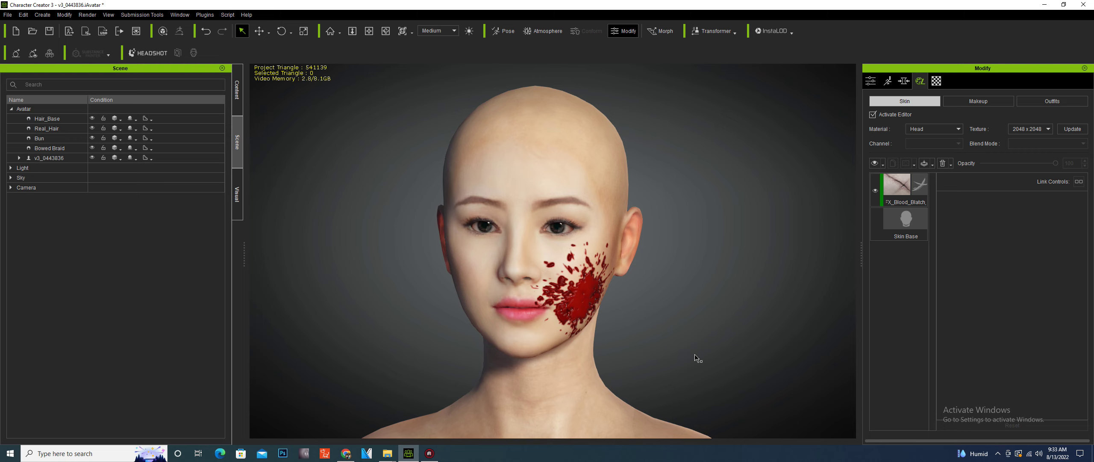
{"action": "left_click", "coordinate": [369, 31]}
{"action": "left_click_drag", "start_coordinate": [693, 278], "coordinate": [550, 296]}
{"action": "scroll", "coordinate": [601, 286], "scroll_direction": "up", "scroll_amount": 5}
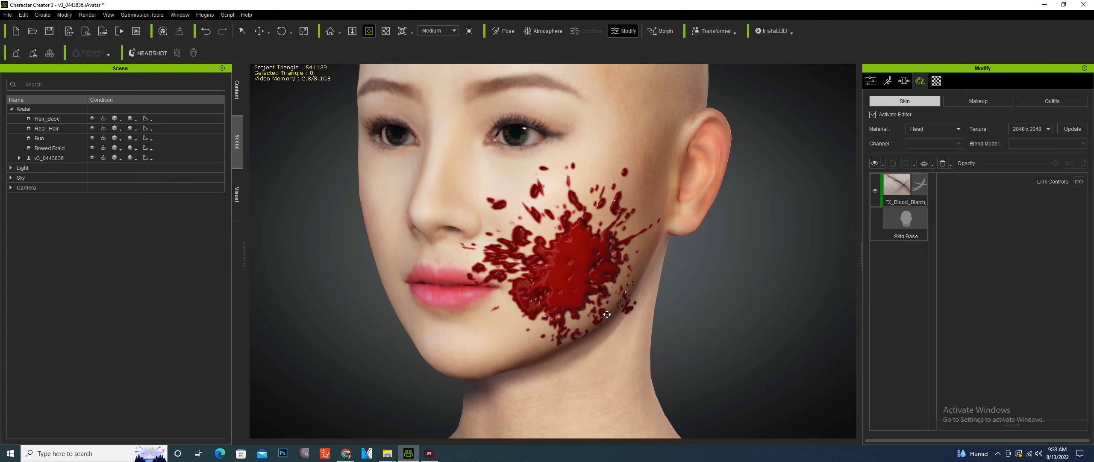
{"action": "scroll", "coordinate": [607, 314], "scroll_direction": "down", "scroll_amount": 5}
{"action": "left_click_drag", "start_coordinate": [614, 288], "coordinate": [679, 299]}
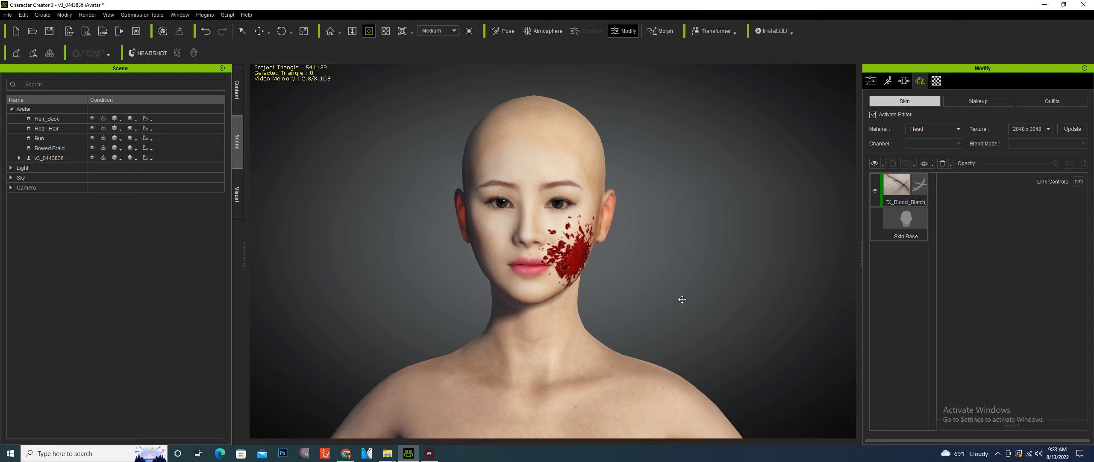
Step: Replace the blood splatter layer with the Blood_Curve preset running from the mouth corner towards the ear
{"action": "left_click_drag", "start_coordinate": [860, 205], "coordinate": [697, 273]}
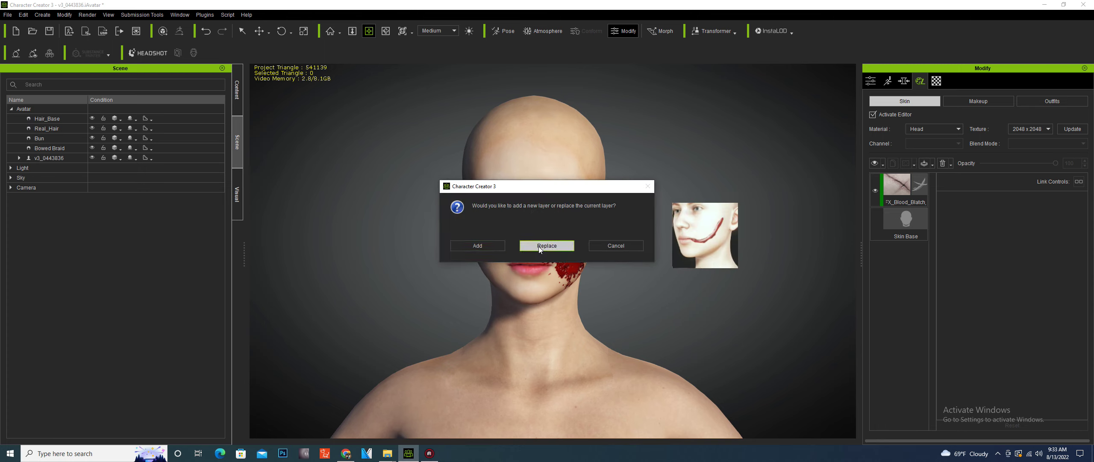
{"action": "left_click", "coordinate": [547, 245]}
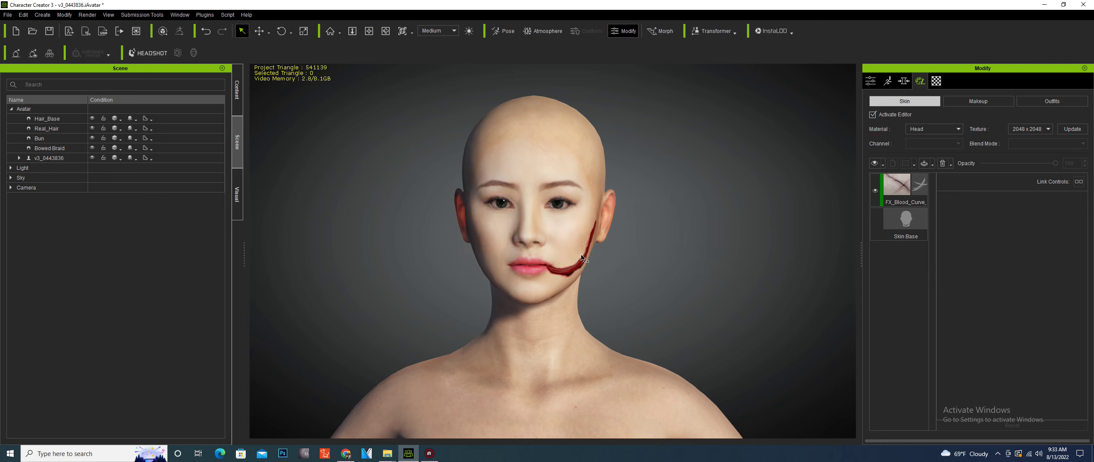
{"action": "left_click", "coordinate": [369, 30]}
{"action": "left_click_drag", "start_coordinate": [564, 267], "coordinate": [605, 290]}
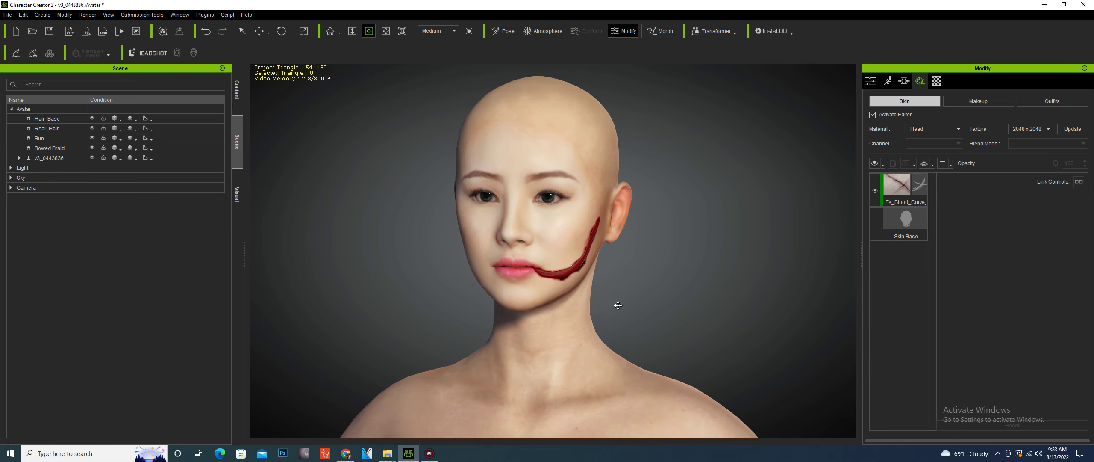
Step: Replace the curved blood layer with the Blood_Drip preset that runs down from a horizontal cut on the cheek
{"action": "left_click_drag", "start_coordinate": [1037, 256], "coordinate": [723, 299]}
{"action": "left_click", "coordinate": [546, 246]}
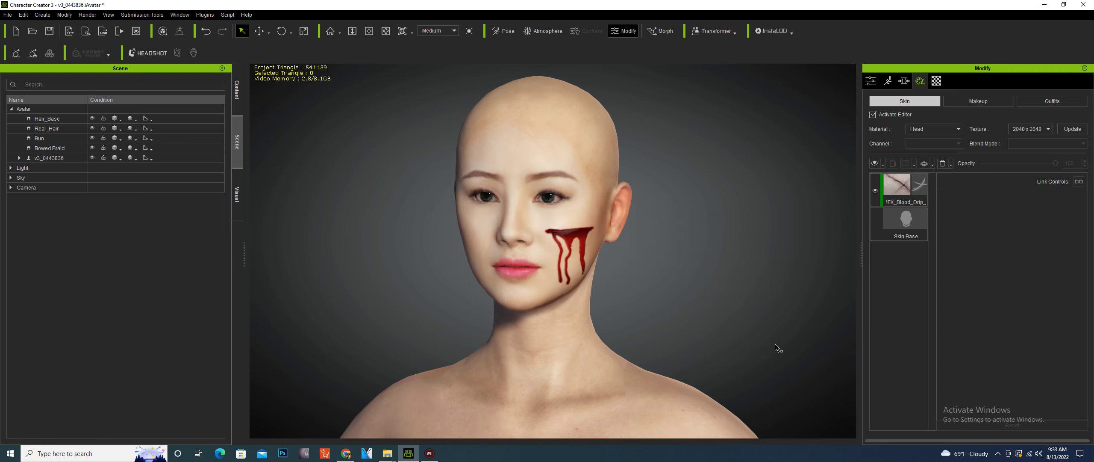
{"action": "left_click", "coordinate": [368, 31]}
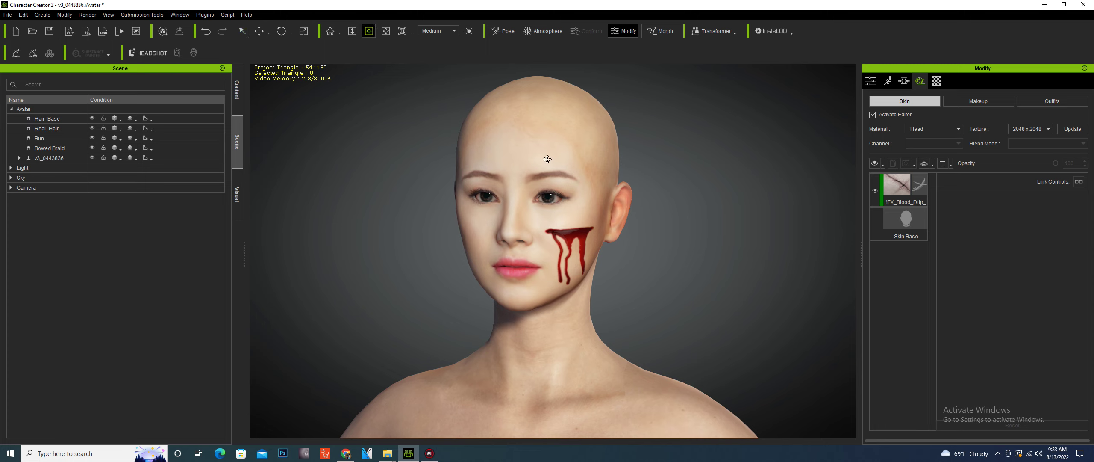
{"action": "left_click_drag", "start_coordinate": [547, 159], "coordinate": [688, 282]}
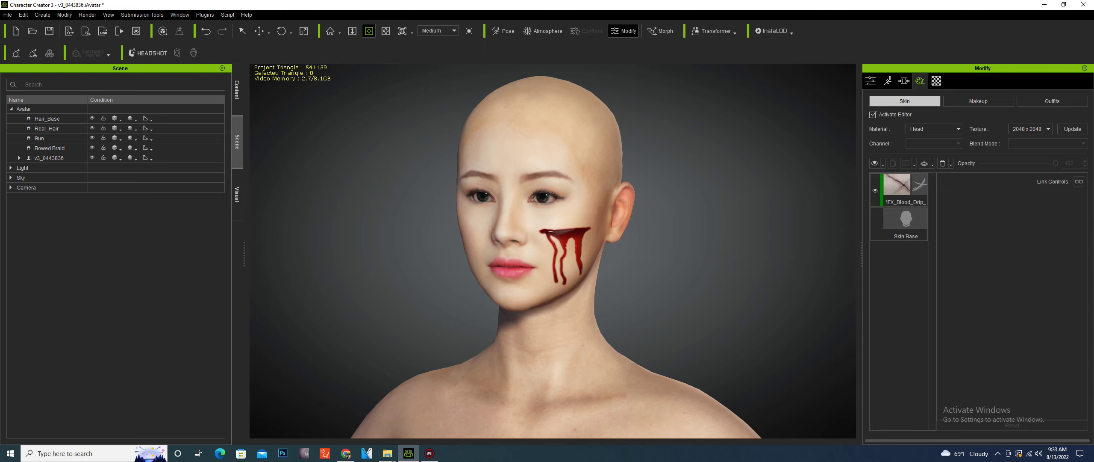
Step: Swap the blood drip layer for the double-streak drip preset, and replace that with the single wavy drip preset
{"action": "left_click_drag", "start_coordinate": [1093, 265], "coordinate": [688, 272]}
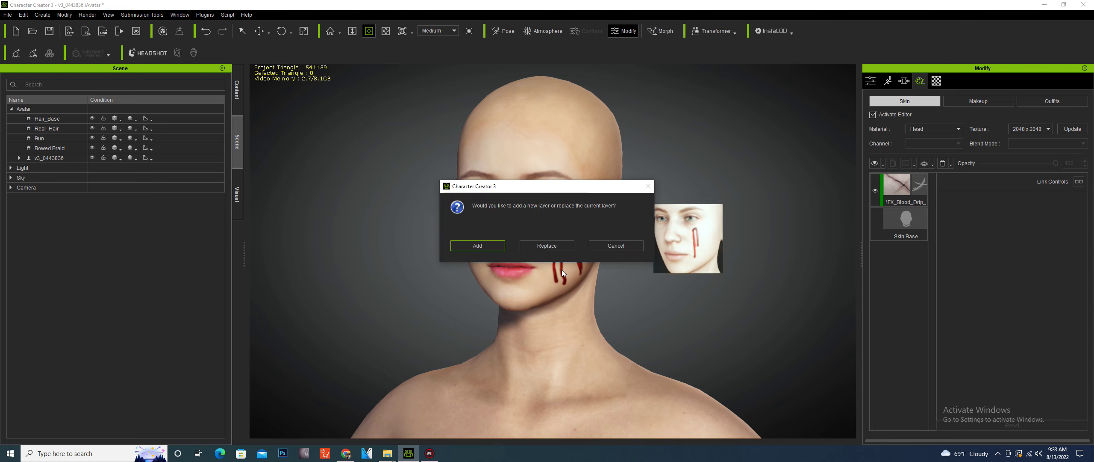
{"action": "left_click", "coordinate": [543, 247]}
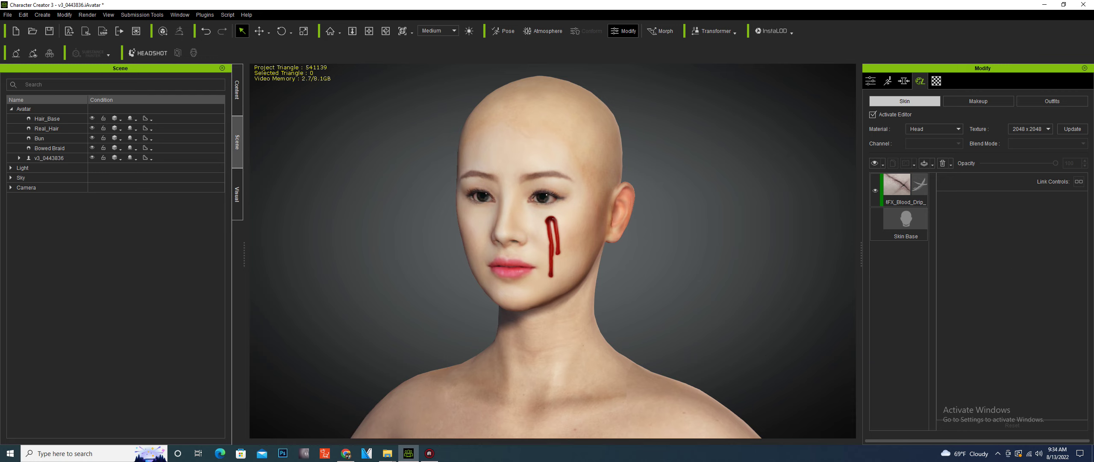
{"action": "left_click_drag", "start_coordinate": [1093, 256], "coordinate": [725, 259]}
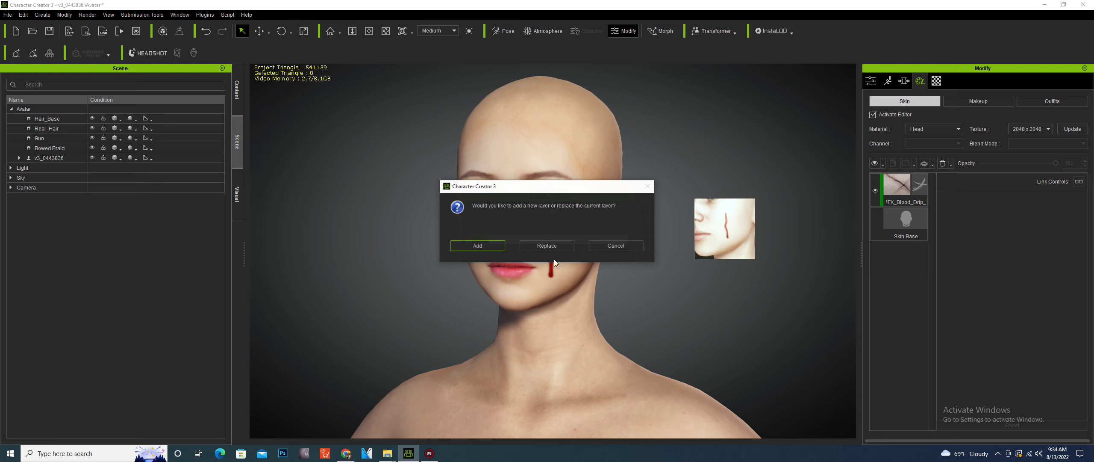
{"action": "left_click", "coordinate": [554, 245]}
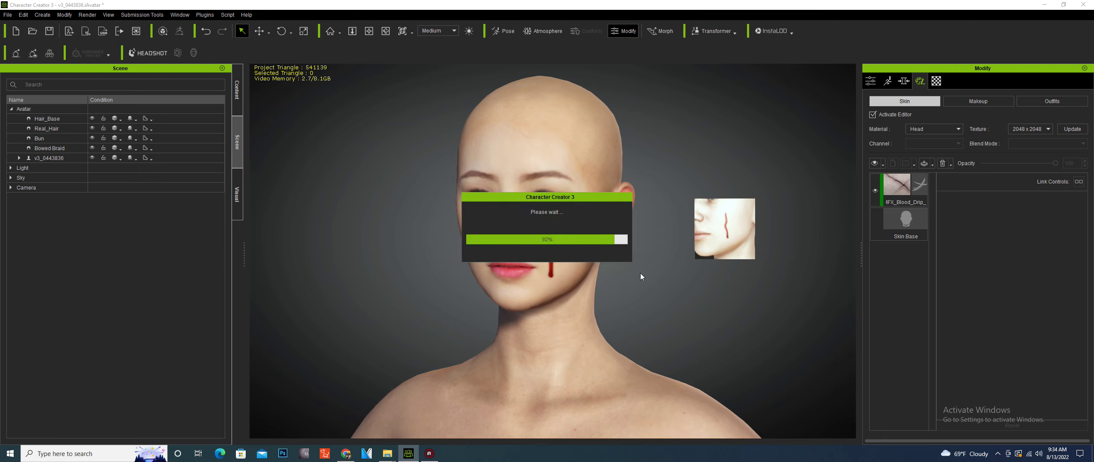
{"action": "left_click", "coordinate": [367, 33]}
{"action": "mouse_move", "coordinate": [743, 287]}
{"action": "left_mouse_down"}
{"action": "mouse_move", "coordinate": [594, 288]}
{"action": "mouse_move", "coordinate": [744, 294]}
{"action": "left_mouse_up"}
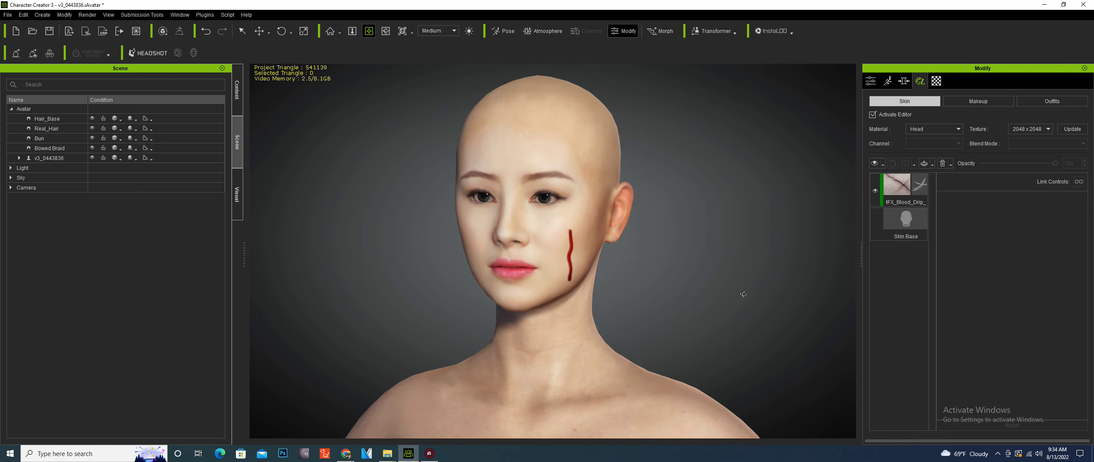
Step: Replace the wavy drip layer with the round Blood_Droplet splatter preset on the cheek and view it from the side
{"action": "left_click_drag", "start_coordinate": [1092, 284], "coordinate": [721, 286]}
{"action": "left_click", "coordinate": [535, 246]}
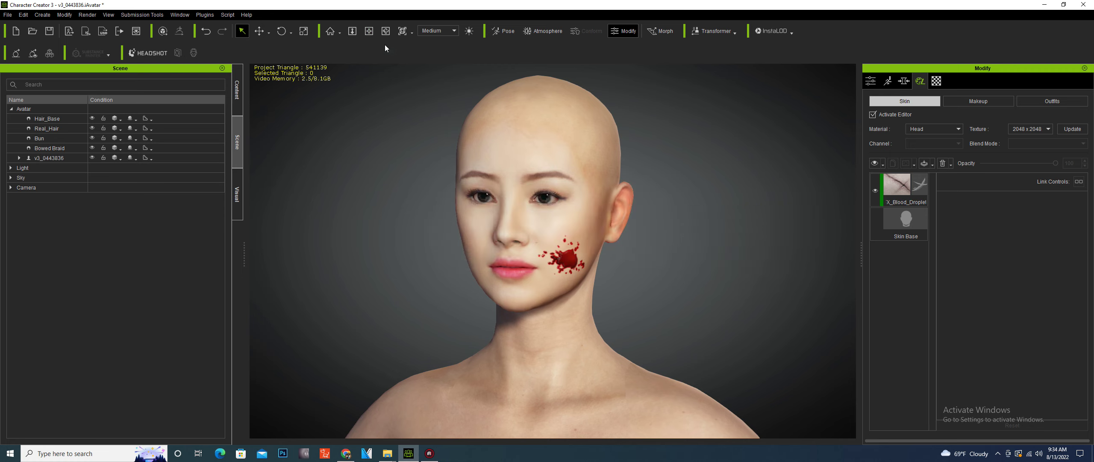
{"action": "left_click", "coordinate": [369, 30]}
{"action": "left_click_drag", "start_coordinate": [707, 308], "coordinate": [629, 315]}
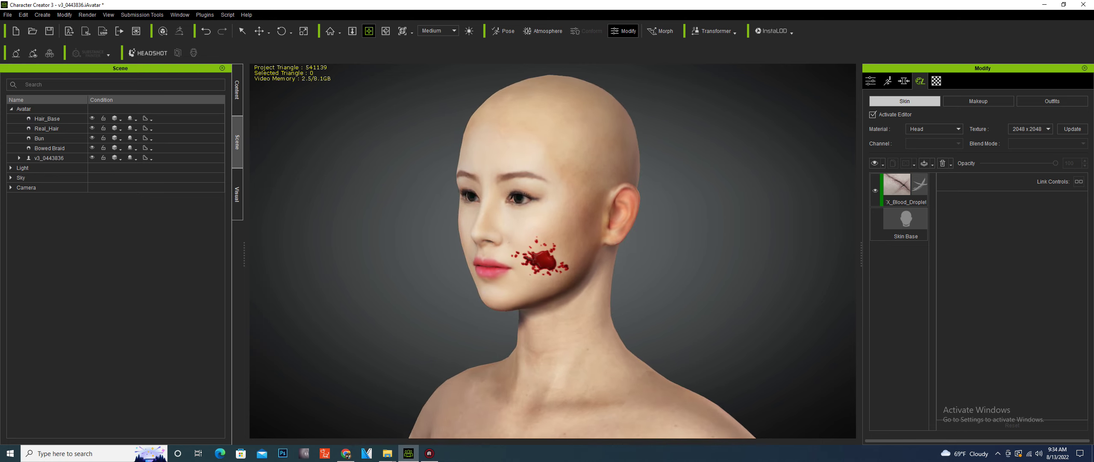
Step: Switch to File Explorer and check the properties of the selected SkinGen preset files
{"action": "left_click", "coordinate": [387, 453]}
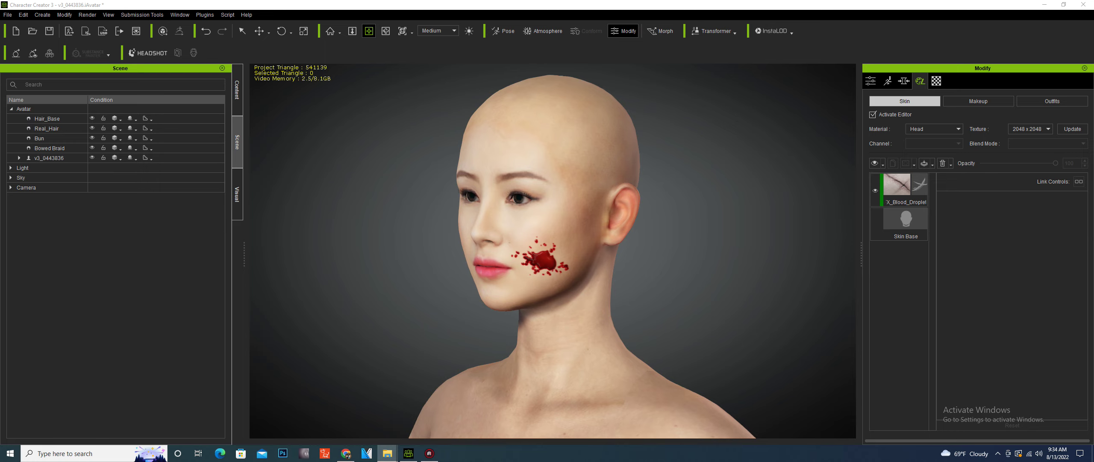
{"action": "left_click_drag", "start_coordinate": [805, 148], "coordinate": [537, 164]}
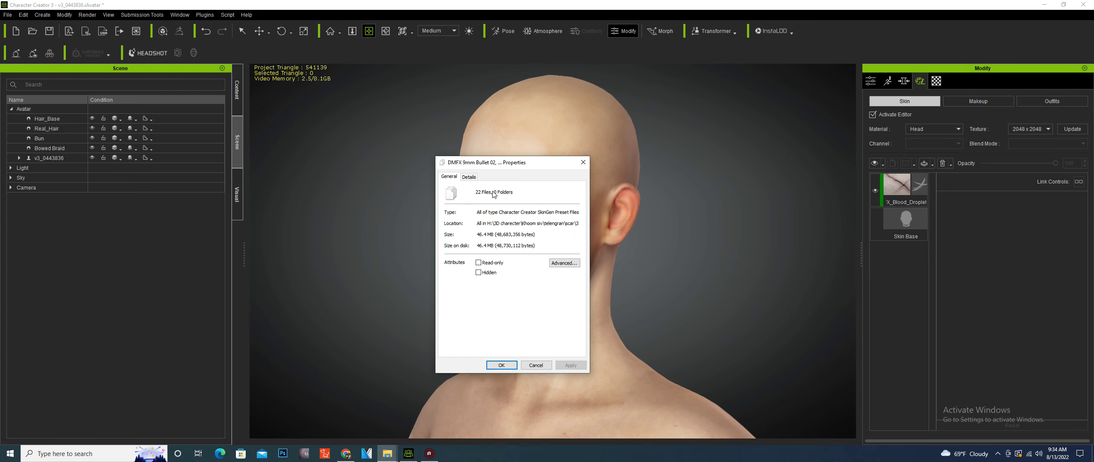
{"action": "left_click_drag", "start_coordinate": [544, 164], "coordinate": [736, 166]}
{"action": "key", "text": "Escape"}
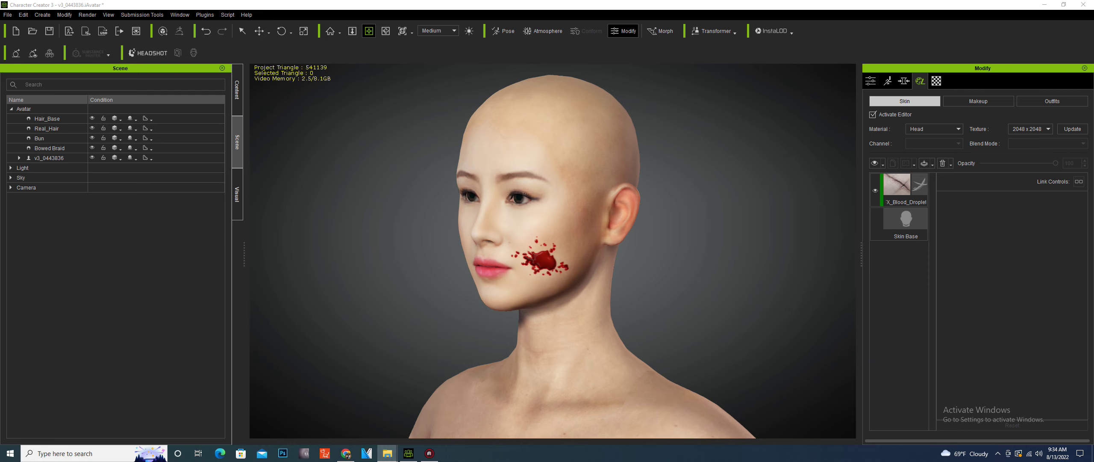
Step: Replace the round droplet layer with the Blood_Droplet preset that scatters drops vertically along the cheek
{"action": "left_click_drag", "start_coordinate": [1093, 271], "coordinate": [710, 271]}
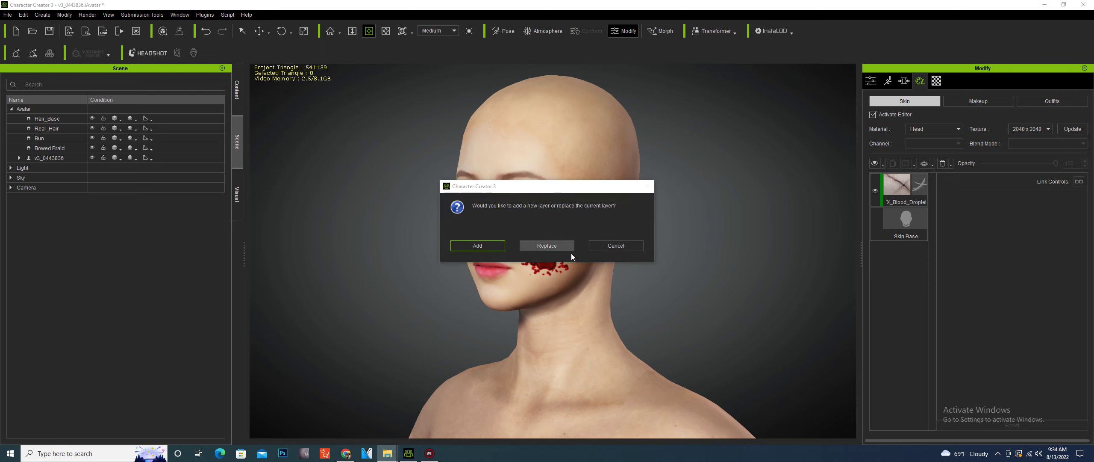
{"action": "left_click", "coordinate": [547, 245]}
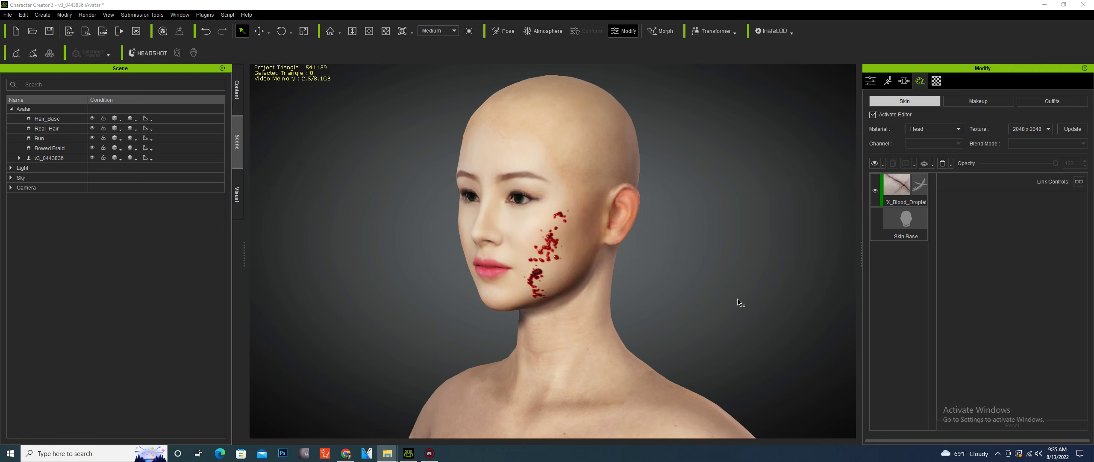
{"action": "left_click", "coordinate": [369, 31]}
{"action": "left_click_drag", "start_coordinate": [603, 212], "coordinate": [813, 287]}
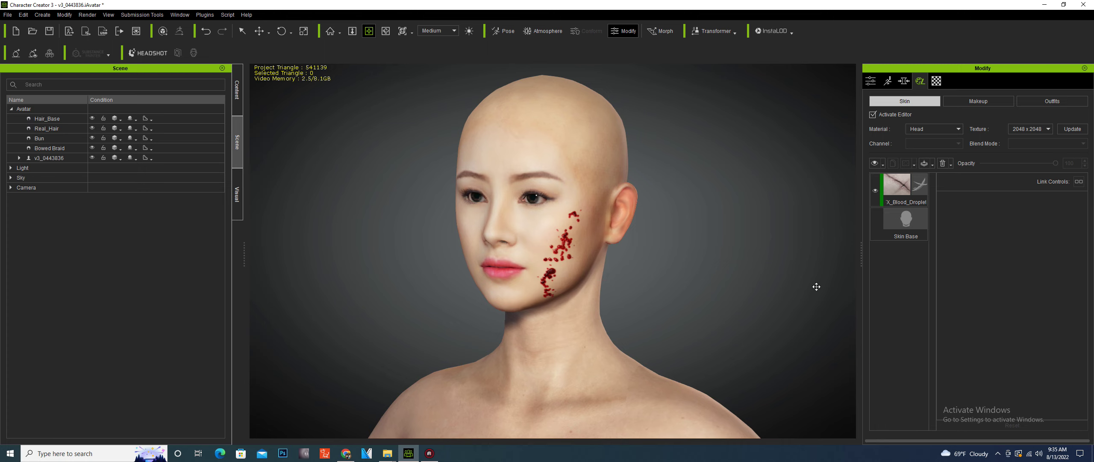
Step: Add the round blood droplet splatter preset as a new skin layer over the scattered droplets
{"action": "left_click_drag", "start_coordinate": [1020, 276], "coordinate": [554, 272]}
{"action": "left_click", "coordinate": [477, 246]}
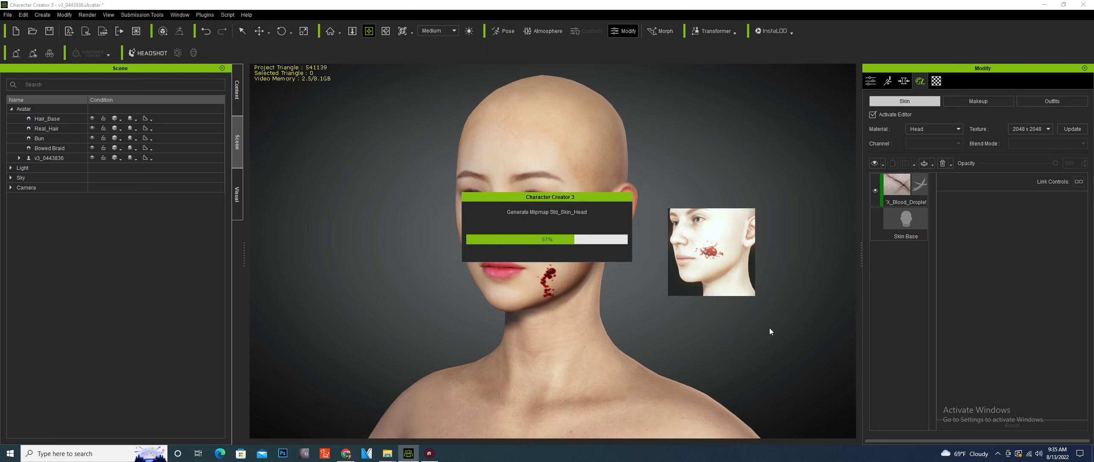
{"action": "left_click", "coordinate": [369, 31]}
{"action": "left_click_drag", "start_coordinate": [769, 300], "coordinate": [717, 289]}
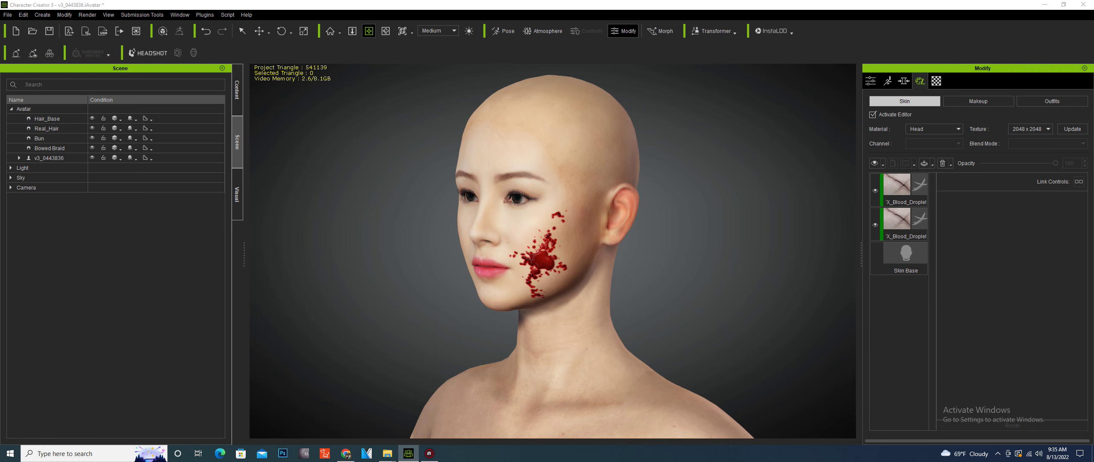
Step: Replace the blood droplet skin layers with the web-like Blood Shrapnel preset on the cheek
{"action": "left_click_drag", "start_coordinate": [847, 299], "coordinate": [724, 304]}
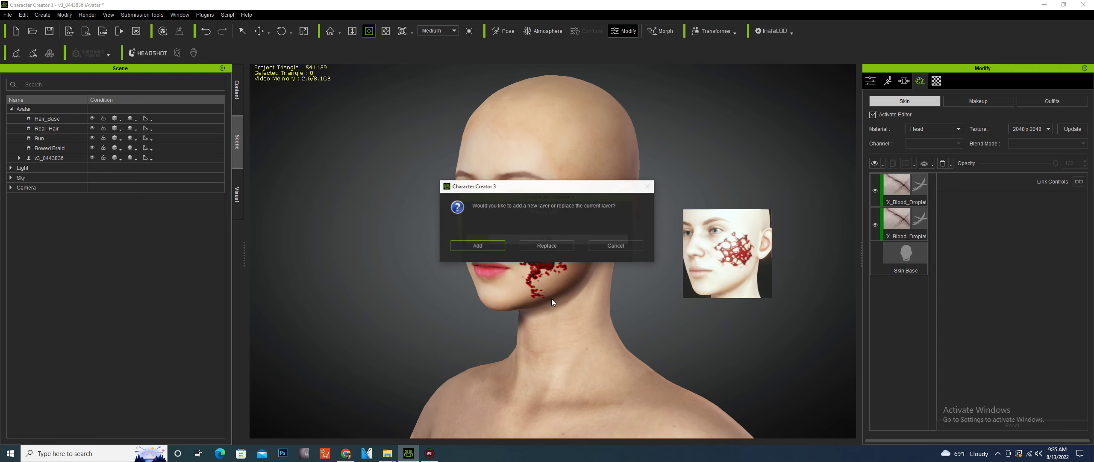
{"action": "left_click", "coordinate": [540, 243]}
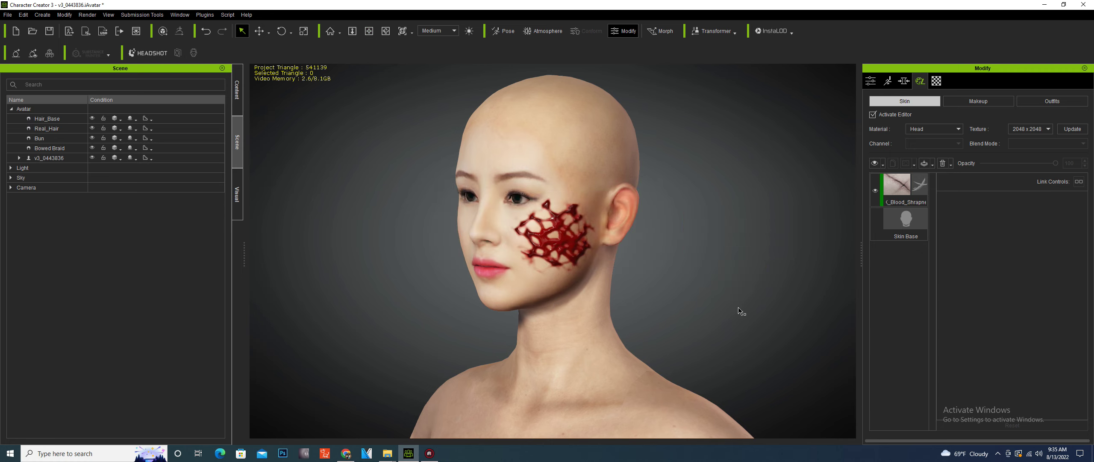
{"action": "left_click", "coordinate": [369, 30]}
{"action": "left_click_drag", "start_coordinate": [646, 231], "coordinate": [665, 257]}
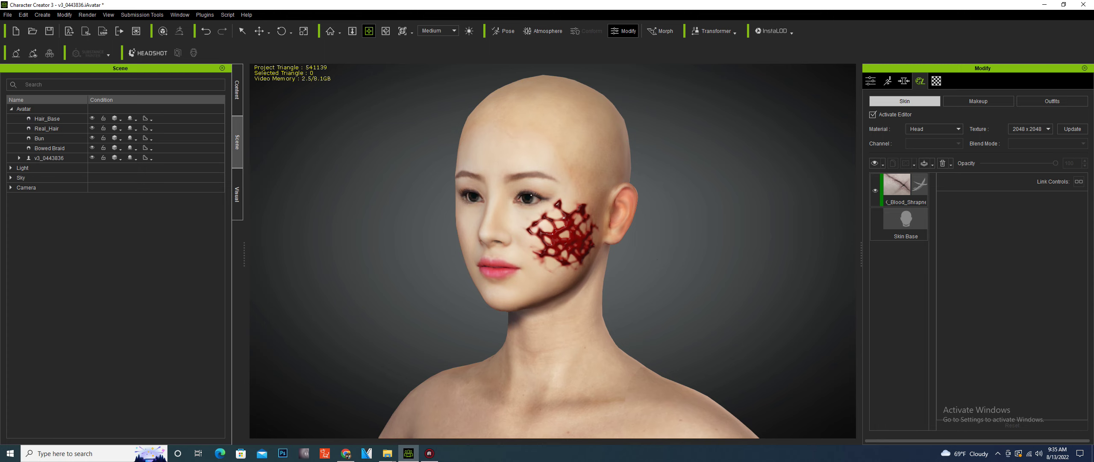
Step: Replace the shrapnel wound layer with the red, raw skin wound preset covering the cheek
{"action": "left_click_drag", "start_coordinate": [857, 275], "coordinate": [764, 314]}
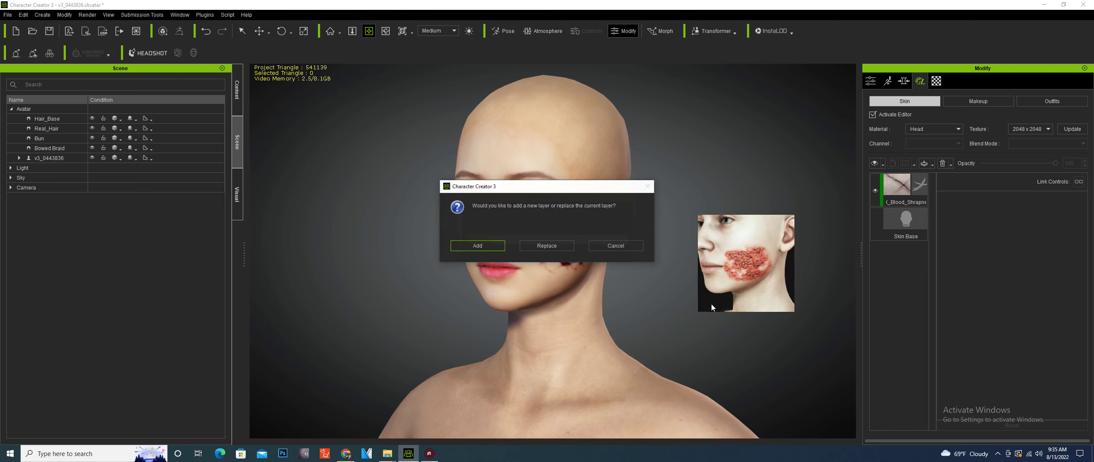
{"action": "left_click", "coordinate": [544, 244]}
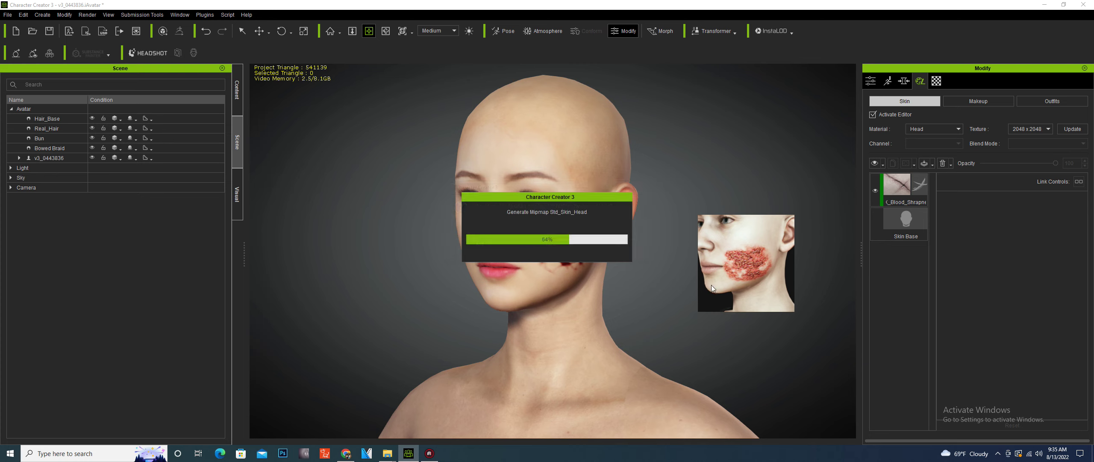
Step: Replace the raw burn wound layer with the Burn Scar preset covering the cheek and the corner of the mouth
{"action": "left_click", "coordinate": [369, 32]}
{"action": "mouse_move", "coordinate": [689, 269]}
{"action": "left_mouse_down"}
{"action": "mouse_move", "coordinate": [641, 270]}
{"action": "mouse_move", "coordinate": [693, 273]}
{"action": "mouse_move", "coordinate": [690, 282]}
{"action": "left_mouse_up"}
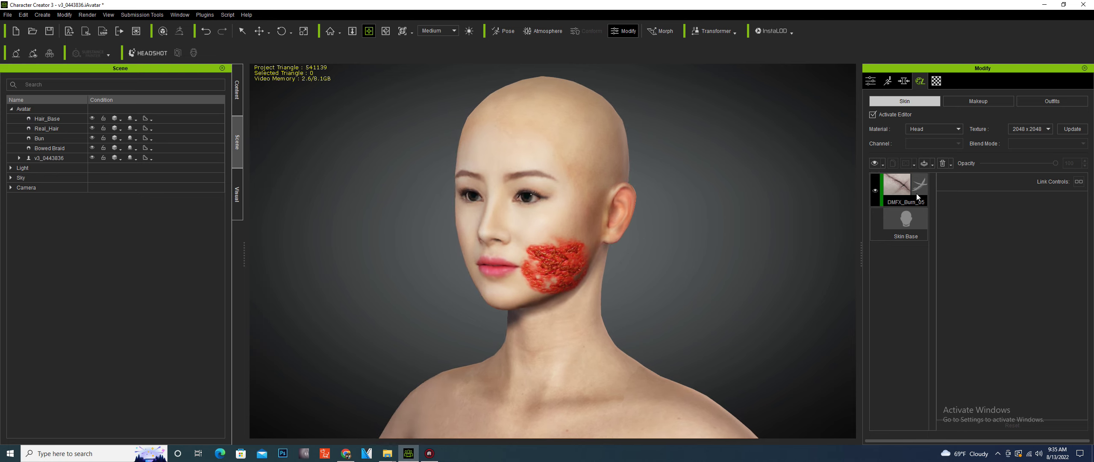
{"action": "left_click_drag", "start_coordinate": [612, 278], "coordinate": [716, 325]}
{"action": "left_click_drag", "start_coordinate": [1092, 300], "coordinate": [688, 286]}
{"action": "left_click", "coordinate": [537, 246]}
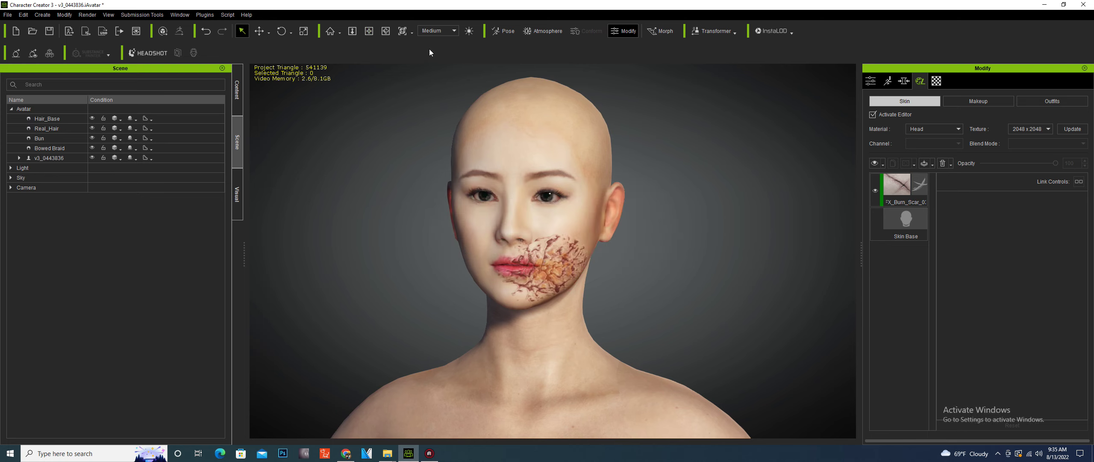
Step: Replace the burn scar layer with the Curve Cut preset that puts a bloody curved gash on the cheek
{"action": "left_click", "coordinate": [369, 30]}
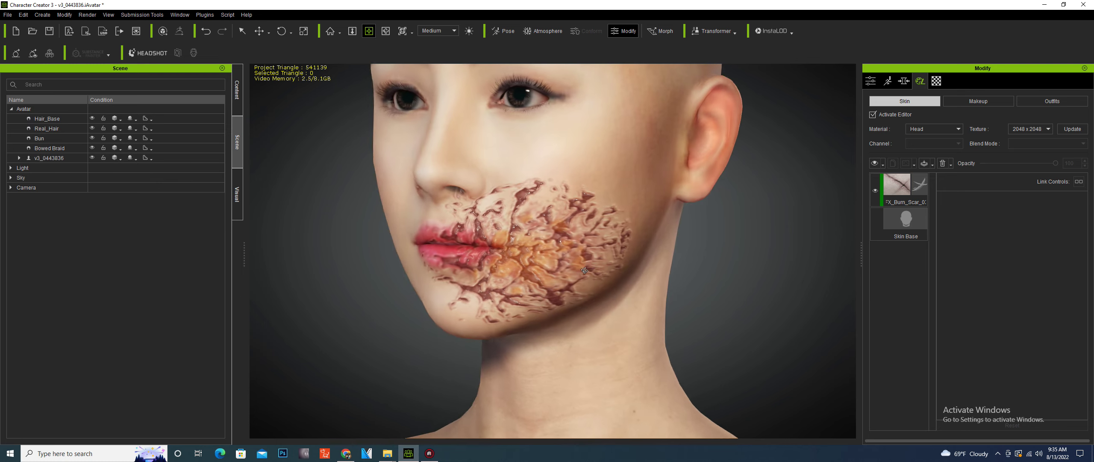
{"action": "left_click_drag", "start_coordinate": [571, 271], "coordinate": [561, 314]}
{"action": "right_click_drag", "start_coordinate": [554, 301], "coordinate": [572, 329]}
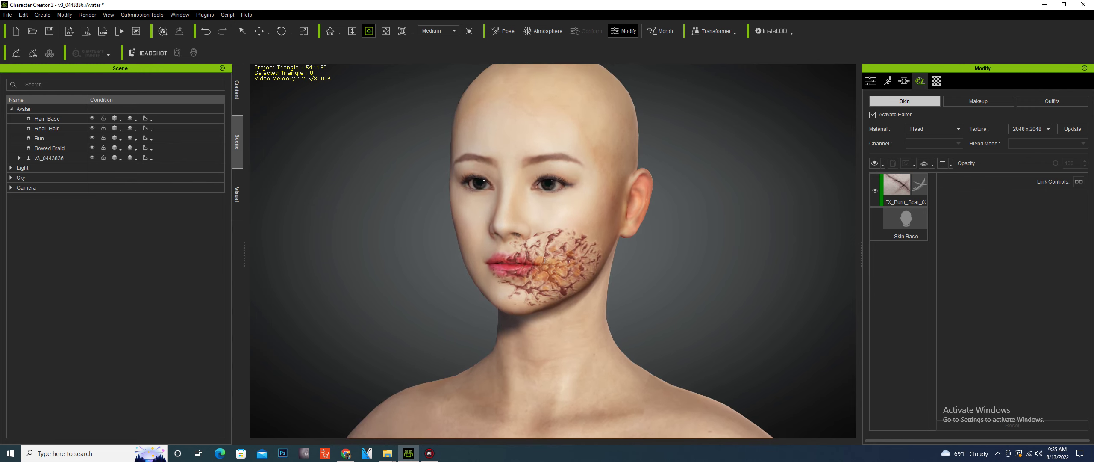
{"action": "left_click_drag", "start_coordinate": [795, 289], "coordinate": [769, 290]}
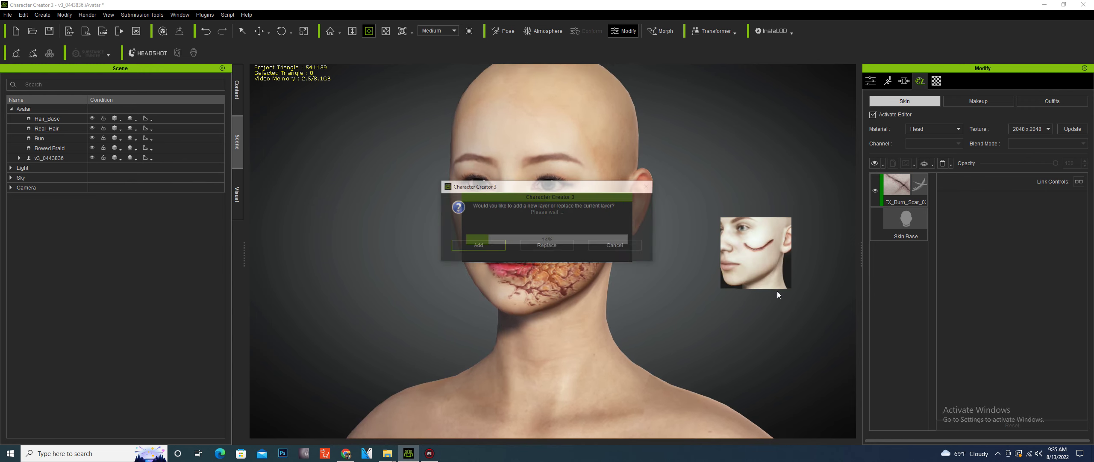
{"action": "left_click", "coordinate": [548, 245]}
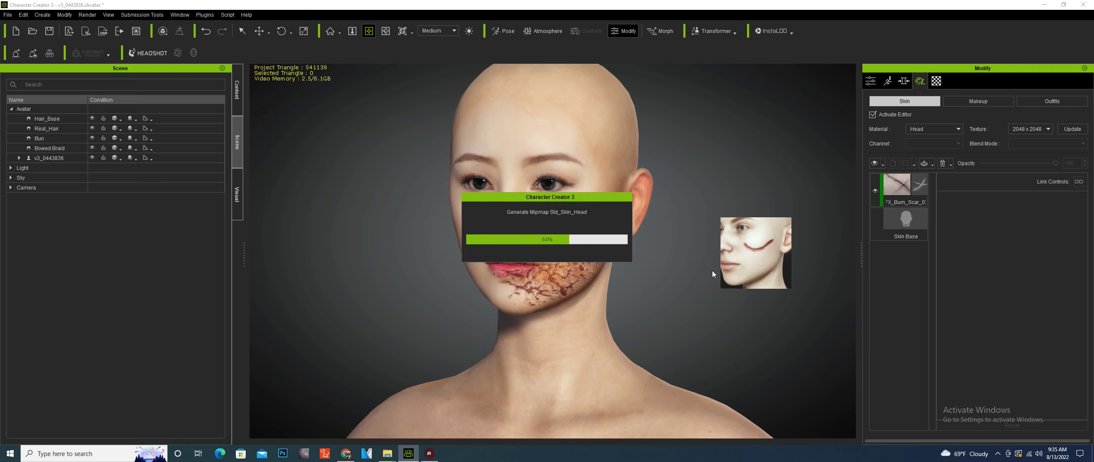
Step: Replace the fresh curved cut with the healed Curve Cut Scar preset on the cheek
{"action": "left_click", "coordinate": [368, 31]}
{"action": "left_click_drag", "start_coordinate": [723, 270], "coordinate": [635, 304]}
{"action": "scroll", "coordinate": [564, 253], "scroll_direction": "up", "scroll_amount": 3}
{"action": "scroll", "coordinate": [564, 252], "scroll_direction": "down", "scroll_amount": 3}
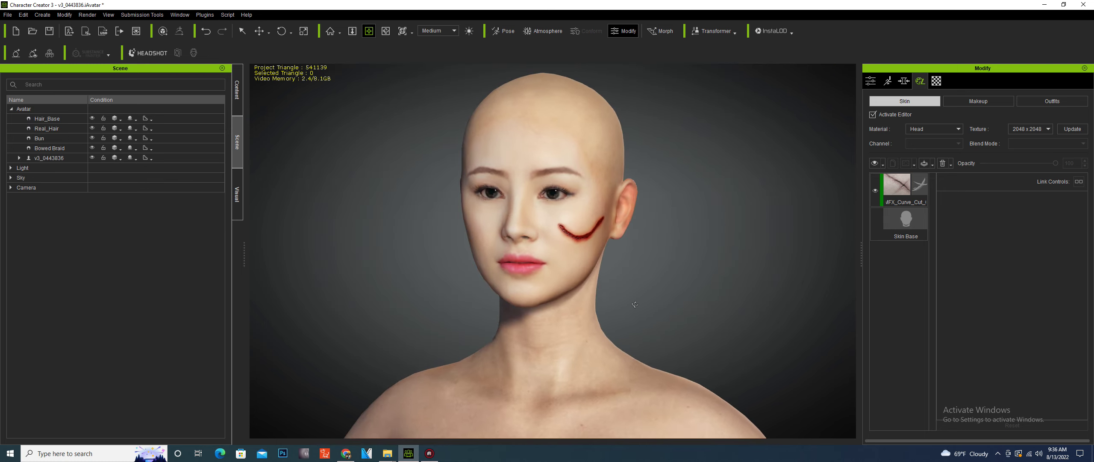
{"action": "left_click_drag", "start_coordinate": [932, 302], "coordinate": [755, 323]}
{"action": "left_click", "coordinate": [553, 246]}
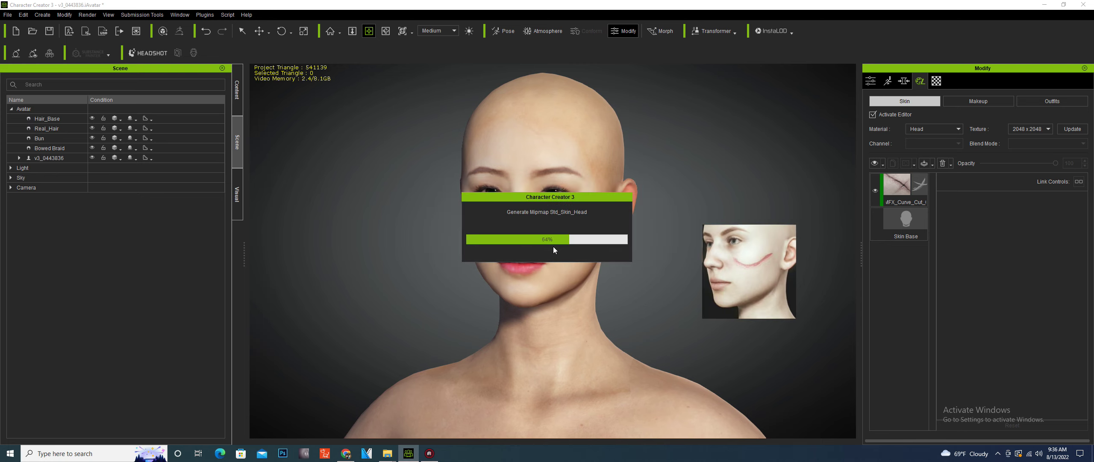
Step: Replace the curved scar layer with the Shotgun Wound preset of clustered dark pellet holes on the cheek
{"action": "left_click", "coordinate": [369, 34]}
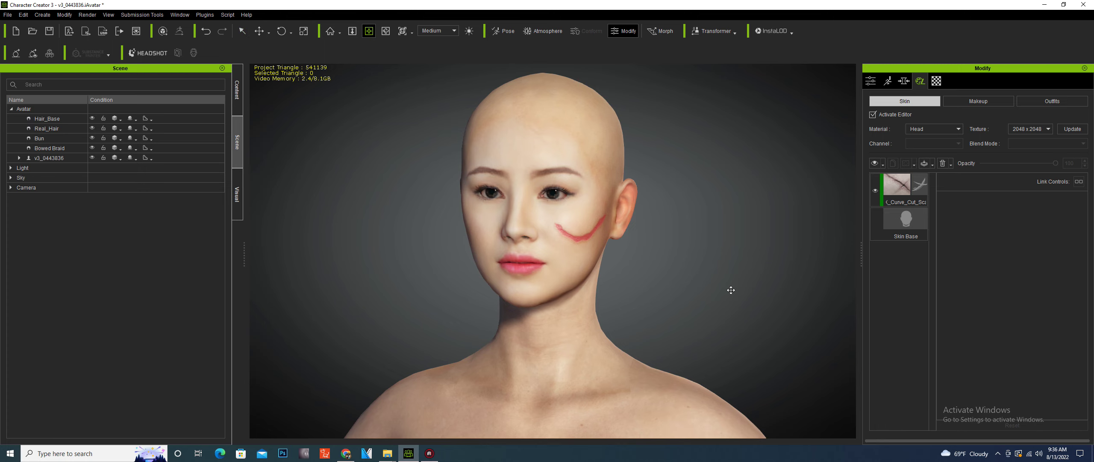
{"action": "left_click_drag", "start_coordinate": [731, 290], "coordinate": [788, 323]}
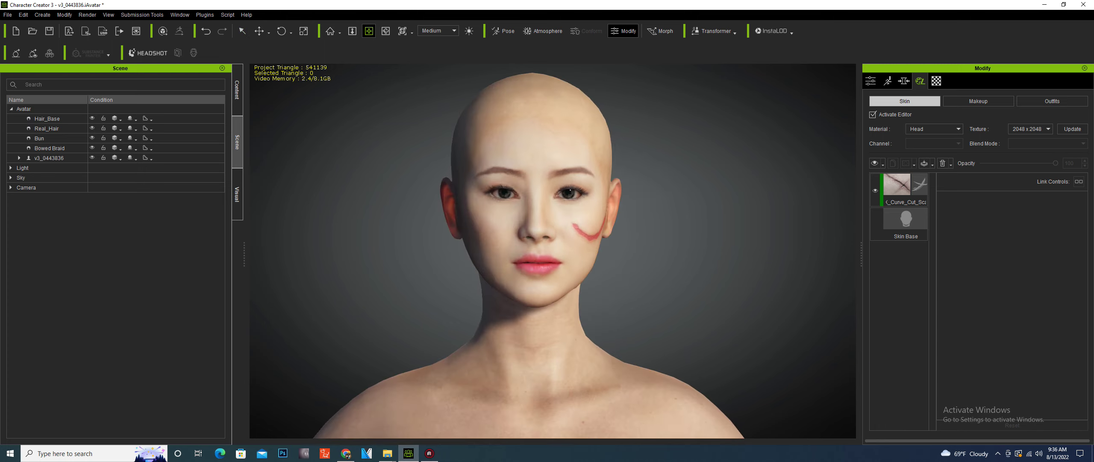
{"action": "left_click_drag", "start_coordinate": [760, 311], "coordinate": [573, 272]}
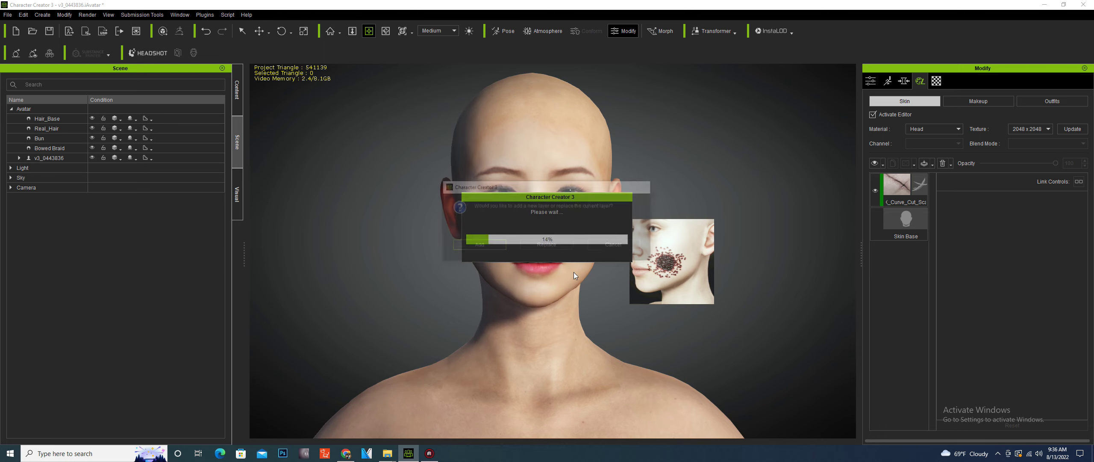
{"action": "left_click", "coordinate": [546, 246]}
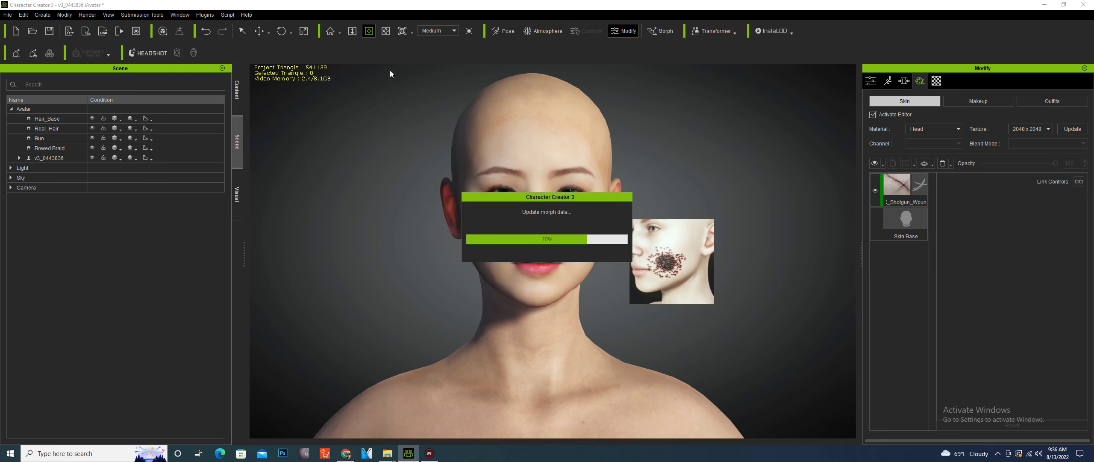
Step: Replace the shotgun wound layer with the Shrapnel preset of thin, crisscrossing bloody cuts on the cheek
{"action": "left_click", "coordinate": [369, 30]}
{"action": "left_click_drag", "start_coordinate": [457, 96], "coordinate": [636, 325]}
{"action": "scroll", "coordinate": [637, 326], "scroll_direction": "up", "scroll_amount": 2}
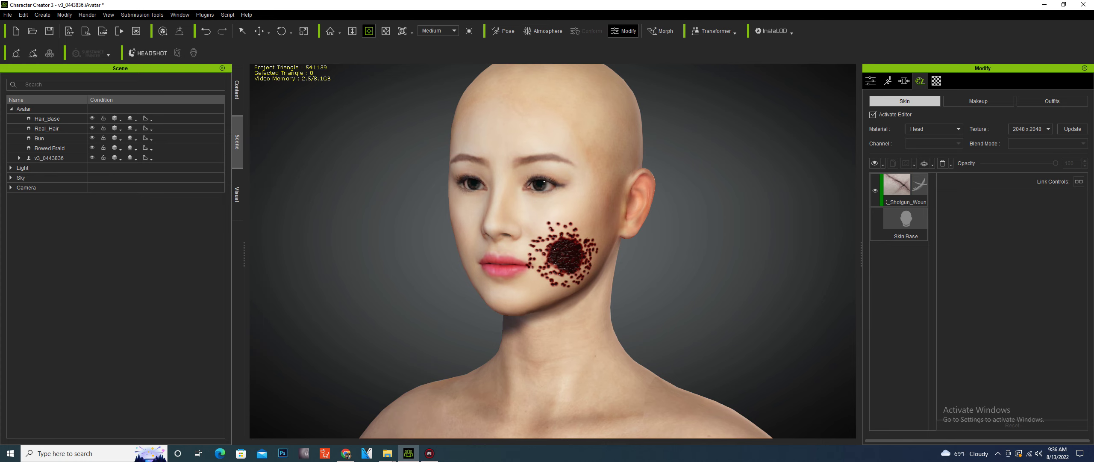
{"action": "left_click_drag", "start_coordinate": [1093, 292], "coordinate": [742, 287]}
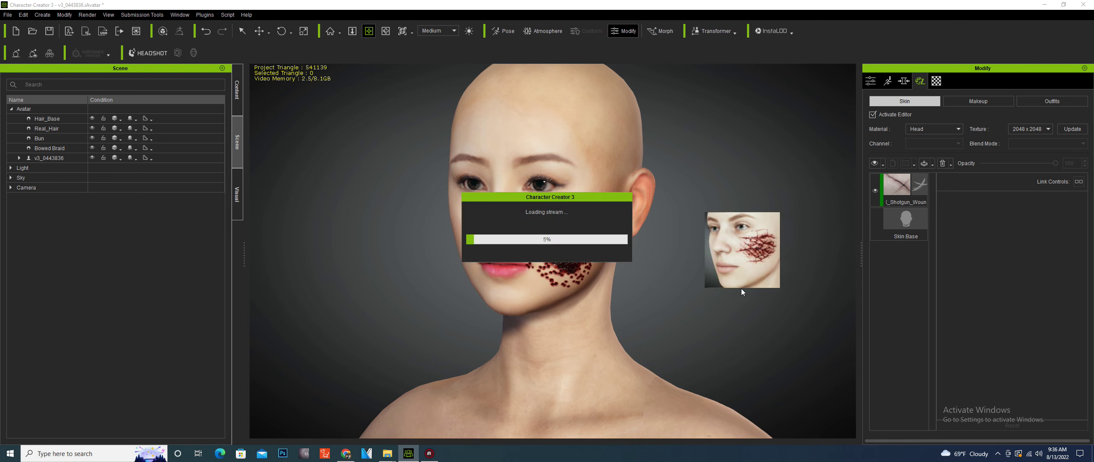
{"action": "left_click", "coordinate": [550, 245]}
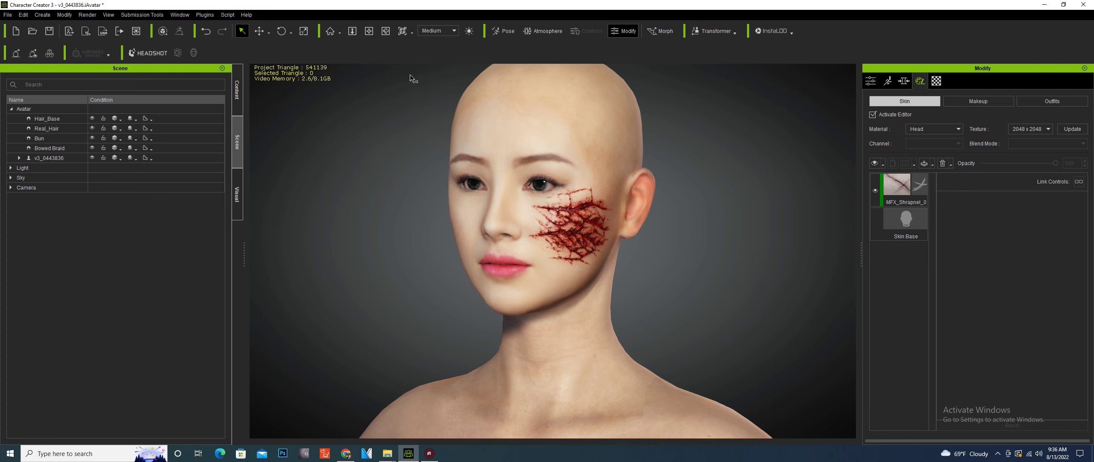
Step: Replace the crisscross shrapnel cuts with the Shrapnel preset of broad, raw red gashes across the cheek
{"action": "left_click", "coordinate": [368, 31]}
{"action": "scroll", "coordinate": [543, 258], "scroll_direction": "up", "scroll_amount": 5}
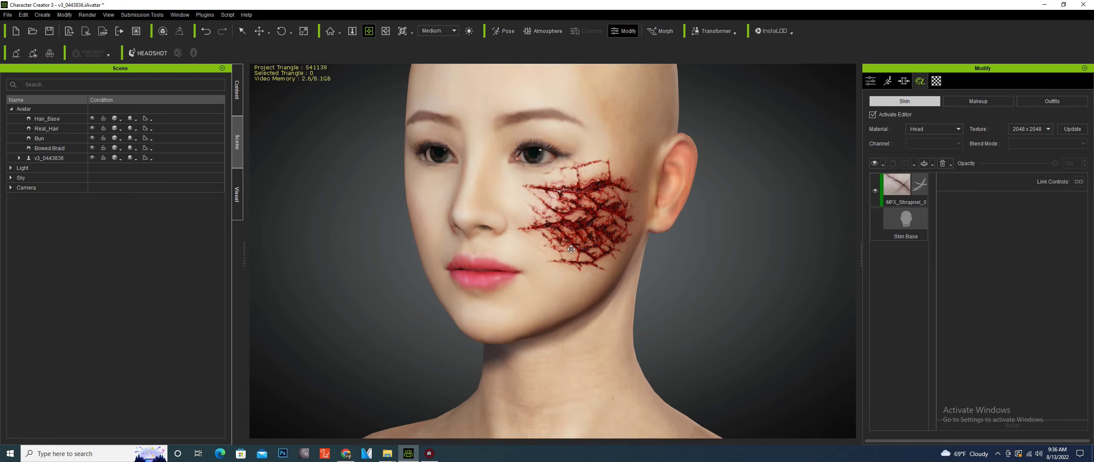
{"action": "left_click_drag", "start_coordinate": [543, 258], "coordinate": [582, 327]}
{"action": "scroll", "coordinate": [604, 299], "scroll_direction": "up", "scroll_amount": 5}
{"action": "scroll", "coordinate": [604, 299], "scroll_direction": "down", "scroll_amount": 8}
{"action": "scroll", "coordinate": [489, 312], "scroll_direction": "up", "scroll_amount": 3}
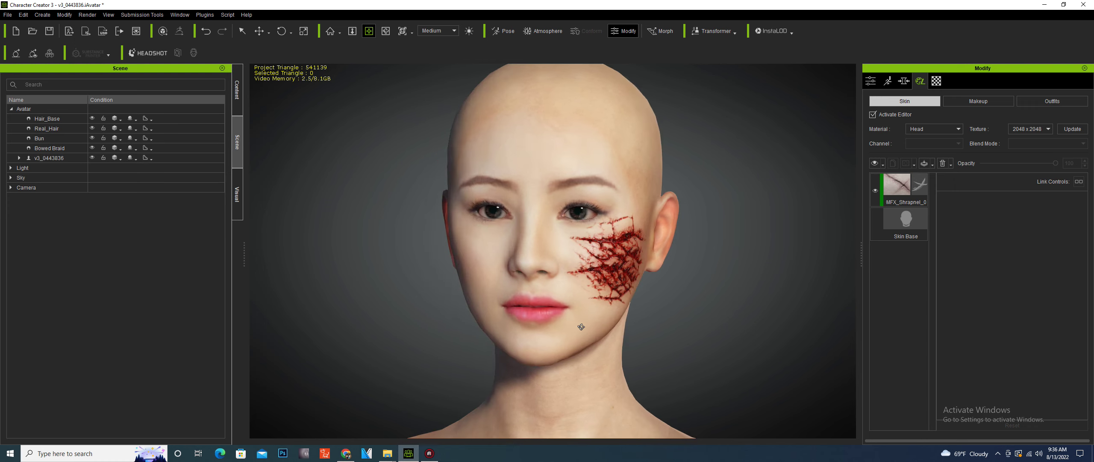
{"action": "left_click_drag", "start_coordinate": [1093, 295], "coordinate": [734, 323]}
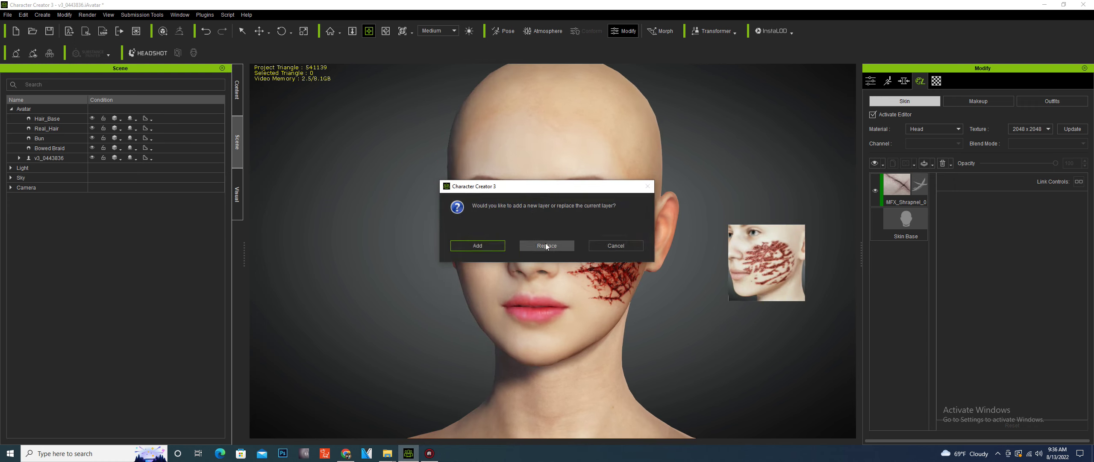
{"action": "left_click", "coordinate": [547, 246]}
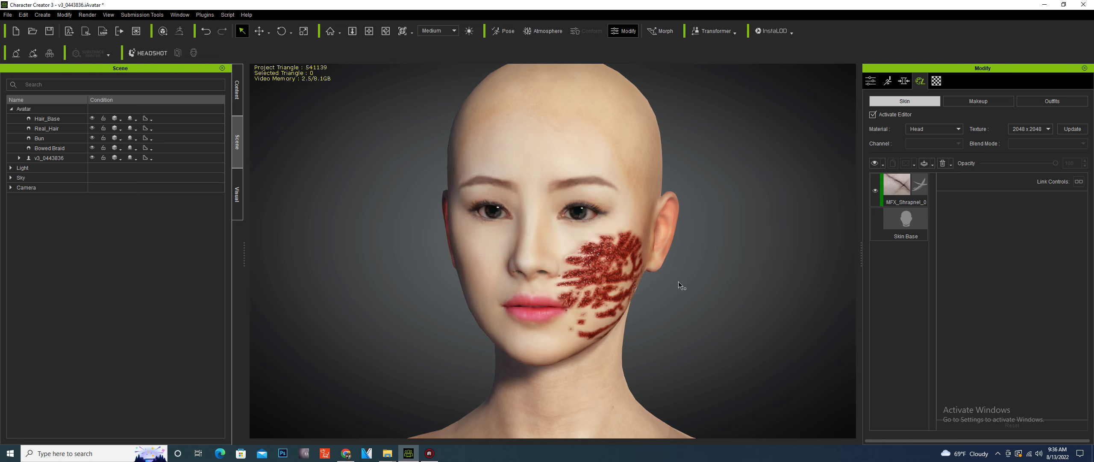
Step: Replace the broad raw gashes with the wound preset of thin, dark, branching cuts across the cheek
{"action": "left_click", "coordinate": [369, 32]}
{"action": "left_click_drag", "start_coordinate": [739, 305], "coordinate": [582, 306]}
{"action": "left_click_drag", "start_coordinate": [570, 335], "coordinate": [521, 324]}
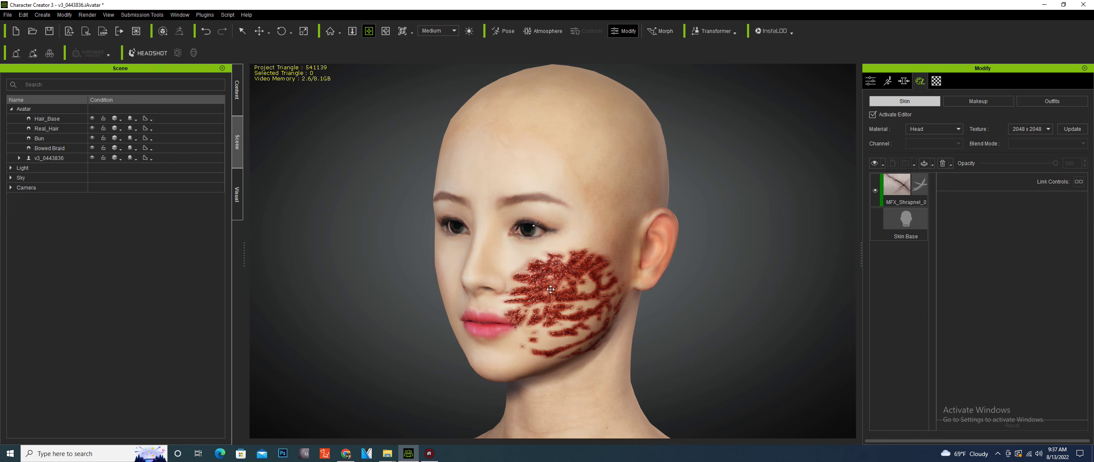
{"action": "scroll", "coordinate": [551, 289], "scroll_direction": "up", "scroll_amount": 5}
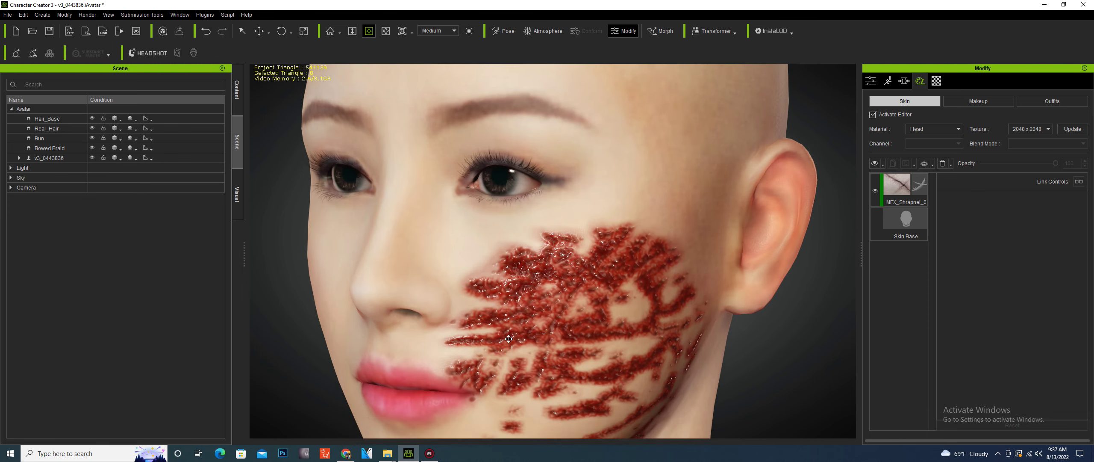
{"action": "scroll", "coordinate": [550, 349], "scroll_direction": "down", "scroll_amount": 5}
{"action": "left_click_drag", "start_coordinate": [509, 342], "coordinate": [583, 340]}
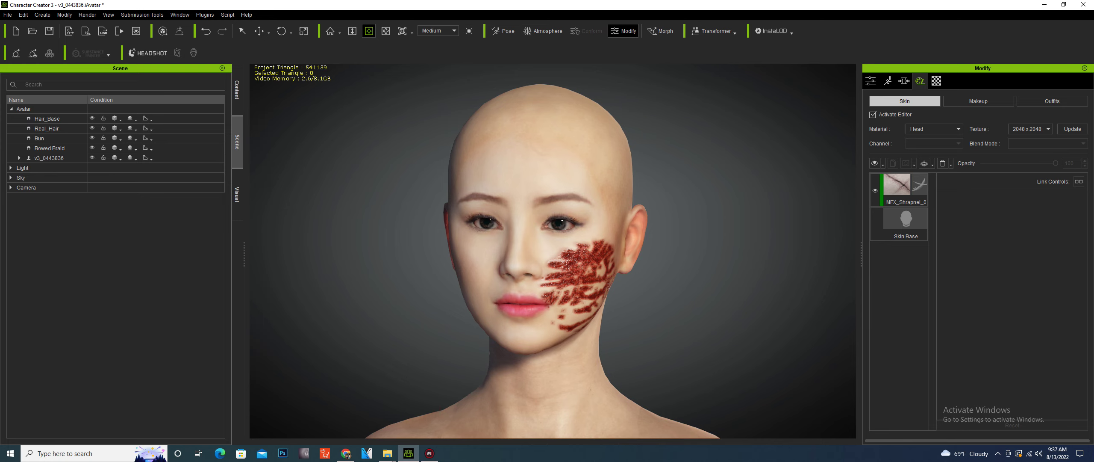
{"action": "left_click_drag", "start_coordinate": [835, 304], "coordinate": [729, 300]}
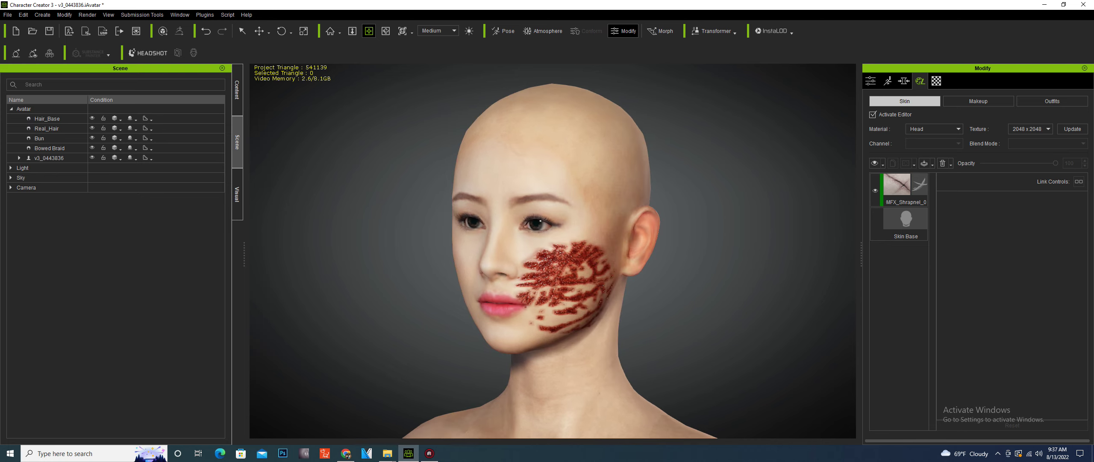
{"action": "left_click_drag", "start_coordinate": [1093, 256], "coordinate": [748, 273]}
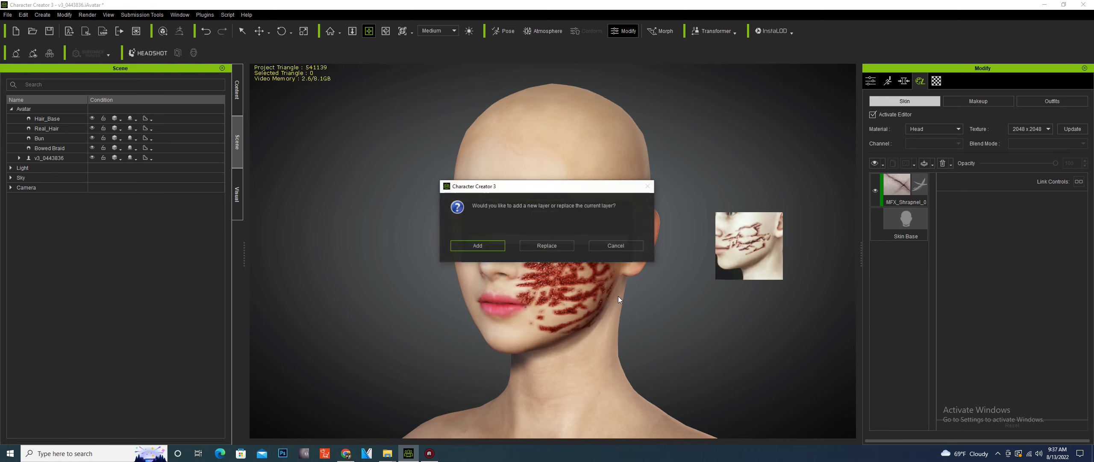
{"action": "left_click", "coordinate": [549, 243]}
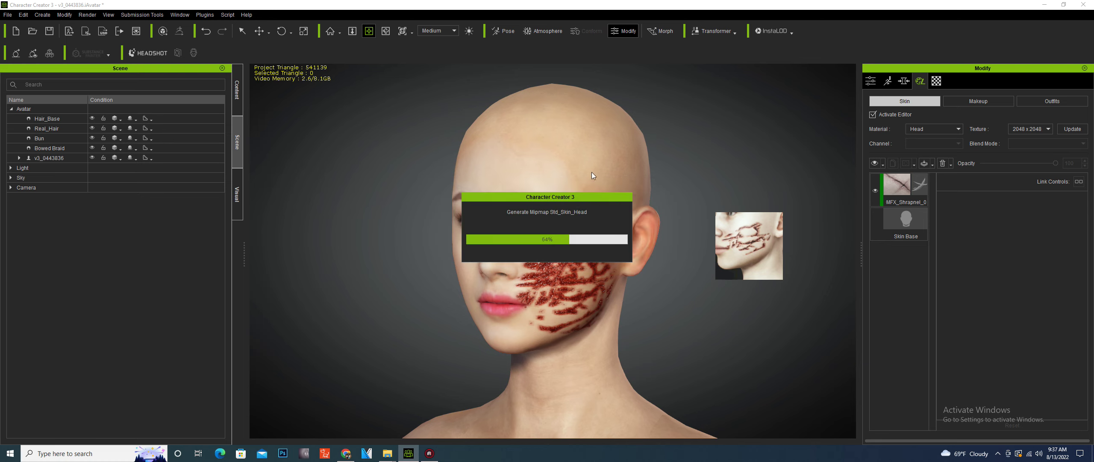
Step: Replace the branching cuts layer with the purplish, healed Shrapnel Scar preset on the cheek
{"action": "left_click", "coordinate": [369, 31]}
{"action": "left_click_drag", "start_coordinate": [647, 293], "coordinate": [731, 287]}
{"action": "left_click_drag", "start_coordinate": [966, 283], "coordinate": [753, 295]}
{"action": "left_click", "coordinate": [558, 244]}
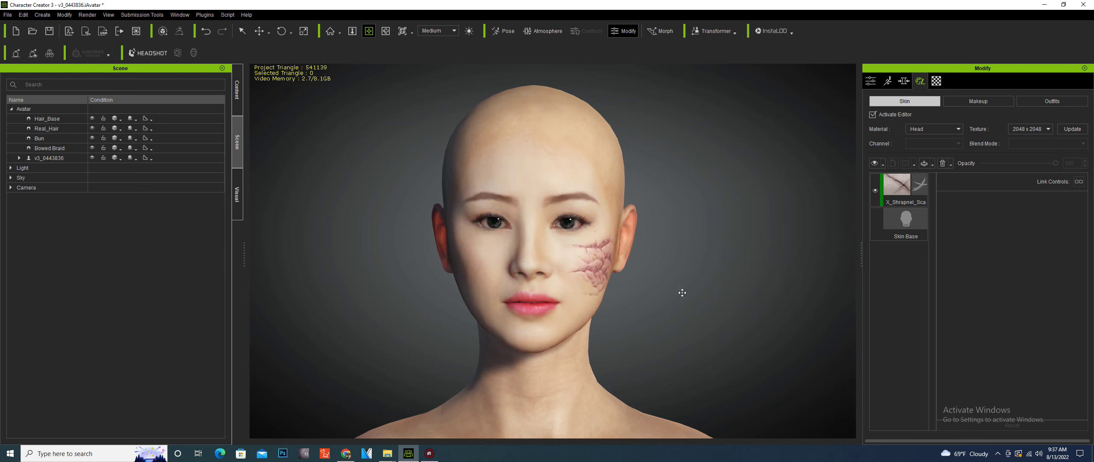
Step: Replace the purplish shrapnel scar with the pink, web-like Shrapnel Scar preset on the cheek
{"action": "left_click_drag", "start_coordinate": [682, 292], "coordinate": [555, 291]}
{"action": "left_click_drag", "start_coordinate": [1090, 307], "coordinate": [701, 318]}
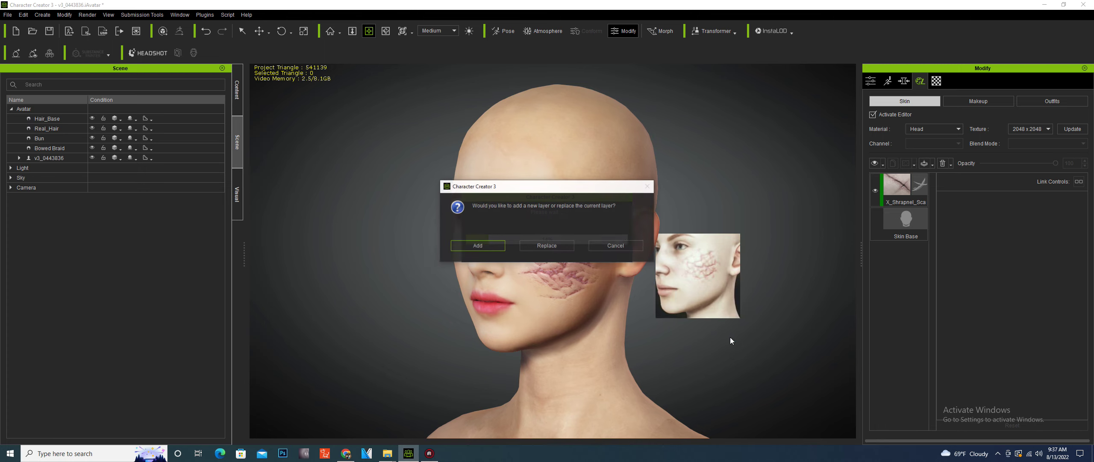
{"action": "left_click", "coordinate": [550, 247]}
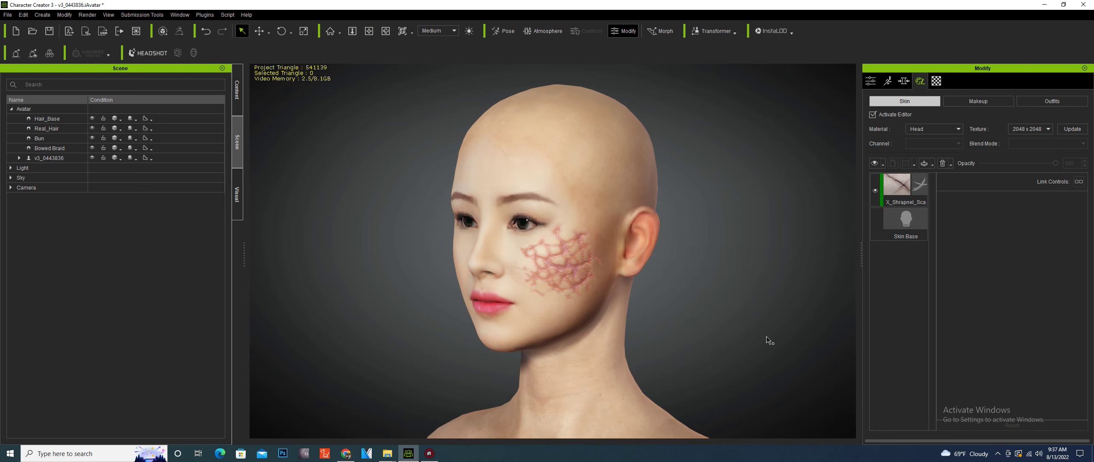
Step: Replace the web-like shrapnel scar with the DMFX_Slash_02 preset, a deep diagonal slash on the cheek, and inspect it
{"action": "right_click_drag", "start_coordinate": [576, 263], "coordinate": [573, 284]}
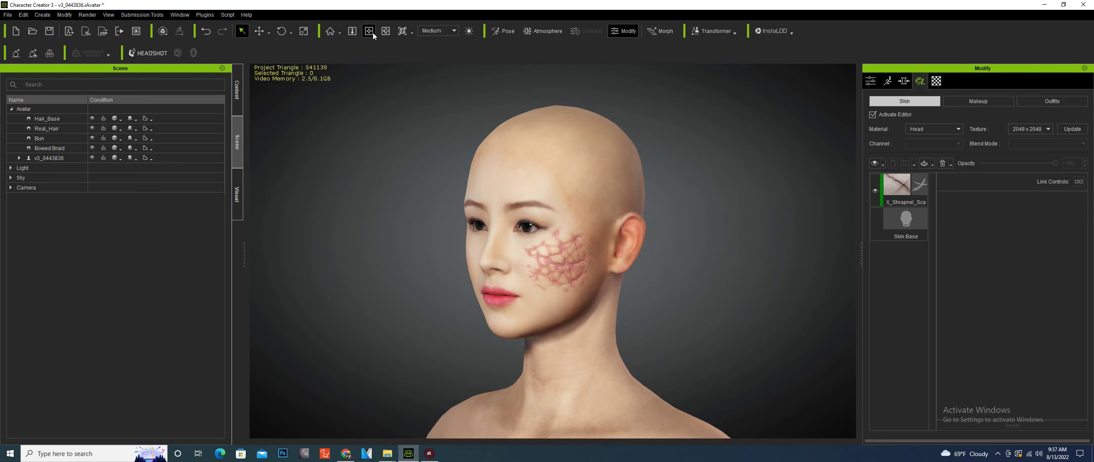
{"action": "left_click", "coordinate": [368, 30]}
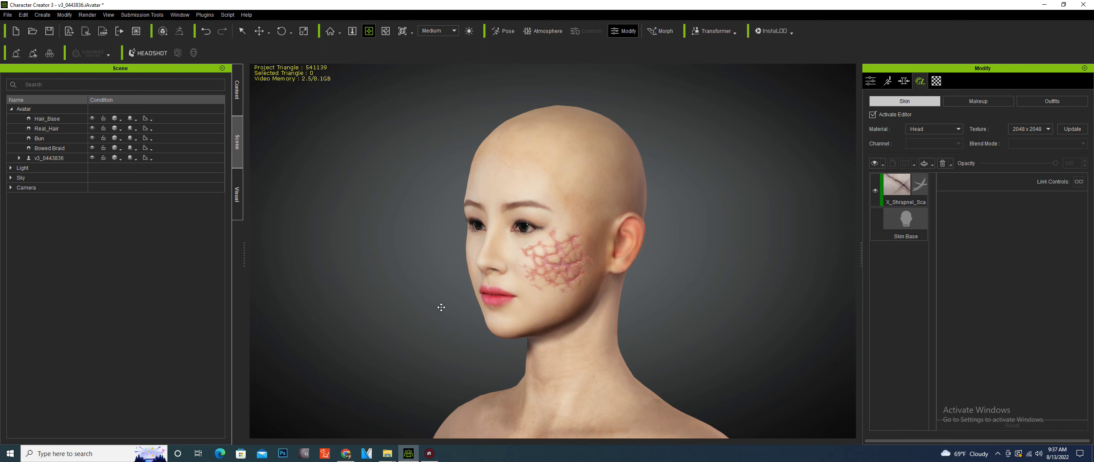
{"action": "left_click_drag", "start_coordinate": [1093, 363], "coordinate": [738, 344]}
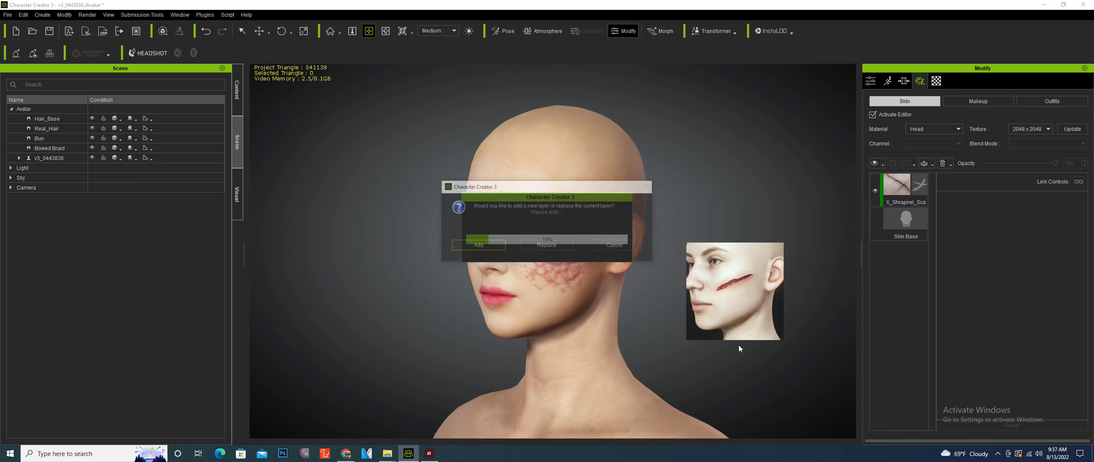
{"action": "left_click", "coordinate": [541, 247]}
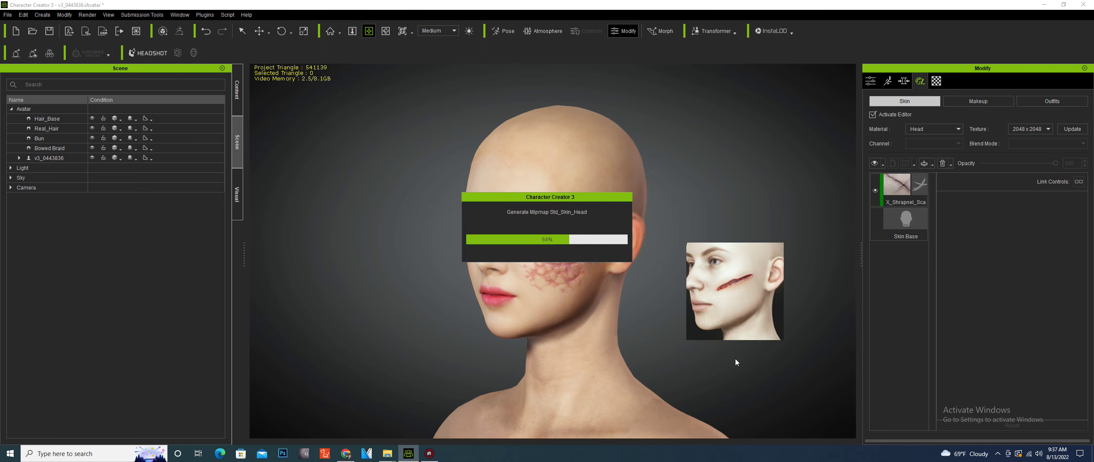
{"action": "scroll", "coordinate": [562, 299], "scroll_direction": "up", "scroll_amount": 5}
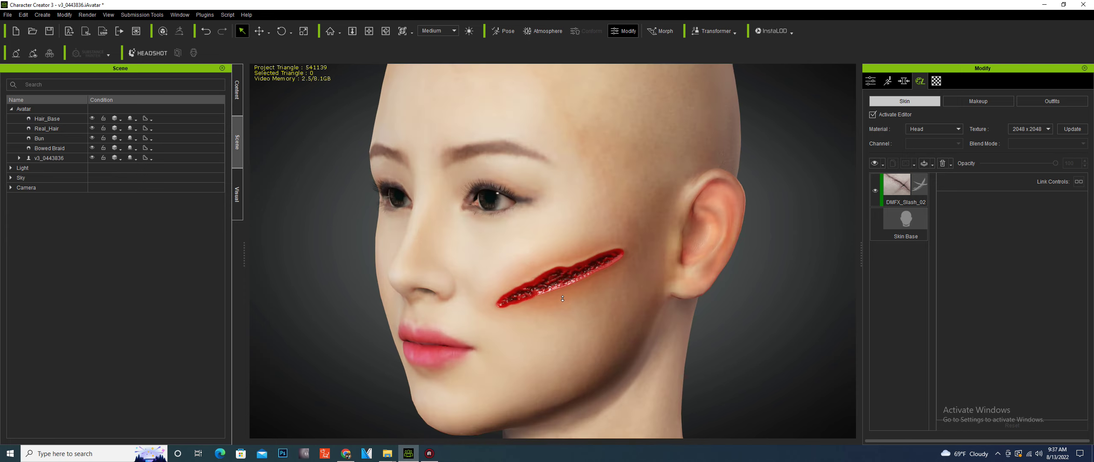
{"action": "scroll", "coordinate": [563, 299], "scroll_direction": "down", "scroll_amount": 5}
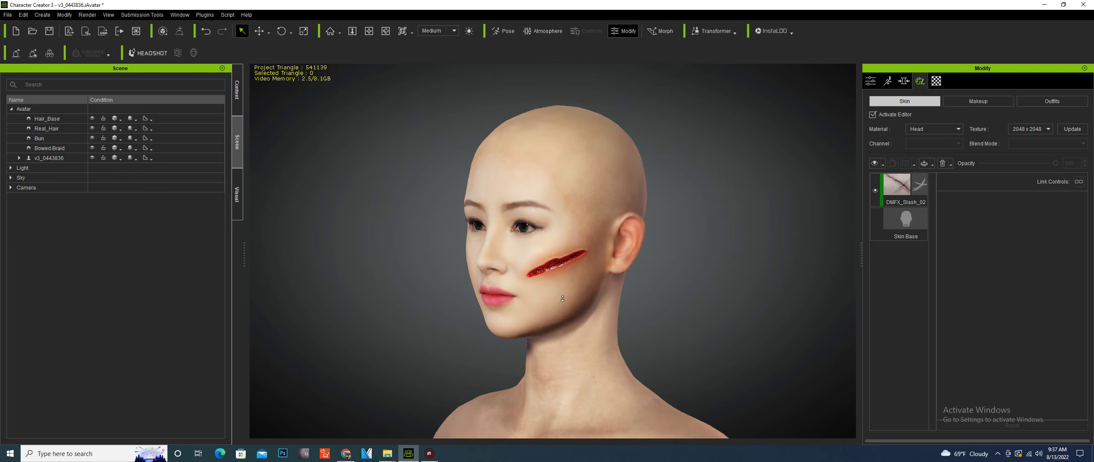
{"action": "left_click", "coordinate": [369, 31]}
{"action": "left_click_drag", "start_coordinate": [508, 300], "coordinate": [543, 314]}
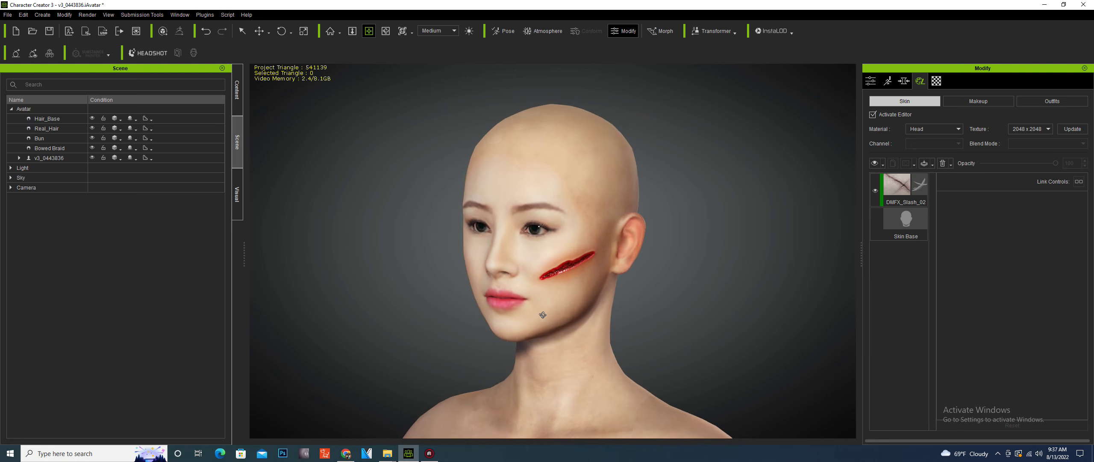
Step: Replace the deep slash layer with the DMFX Slash Scar preset, a thin pink diagonal scar, and inspect the cheek from several angles
{"action": "scroll", "coordinate": [549, 315], "scroll_direction": "up", "scroll_amount": 3}
{"action": "scroll", "coordinate": [549, 315], "scroll_direction": "down", "scroll_amount": 2}
{"action": "left_click_drag", "start_coordinate": [1093, 333], "coordinate": [772, 333]}
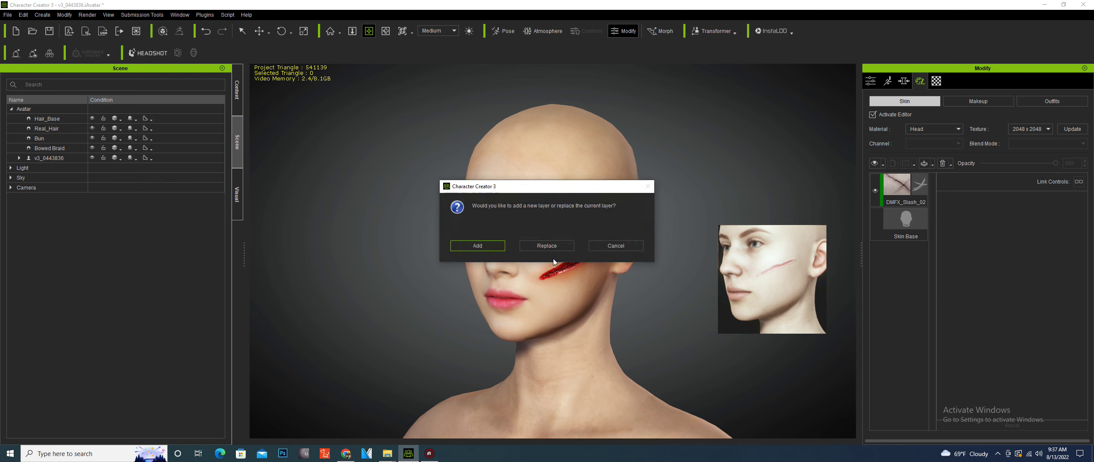
{"action": "left_click", "coordinate": [553, 247]}
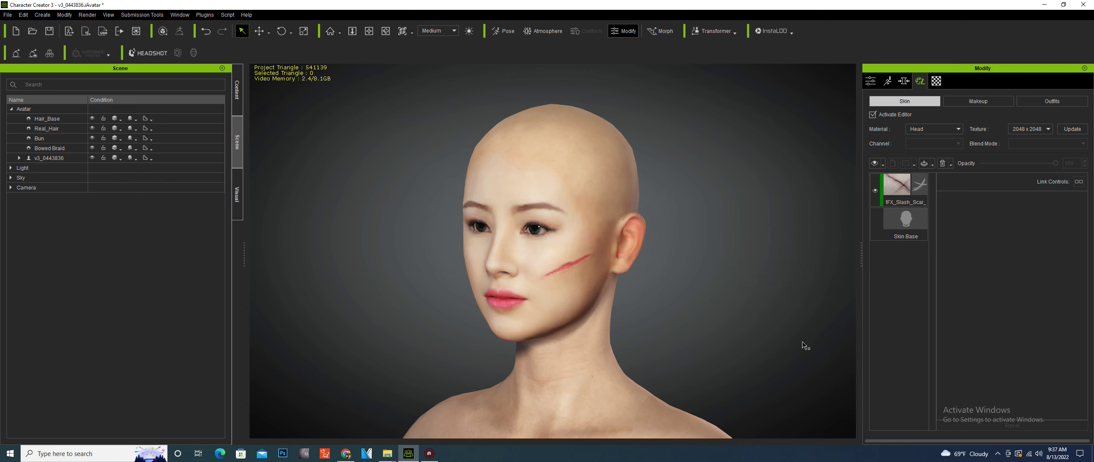
{"action": "scroll", "coordinate": [565, 295], "scroll_direction": "up", "scroll_amount": 5}
{"action": "scroll", "coordinate": [565, 294], "scroll_direction": "down", "scroll_amount": 3}
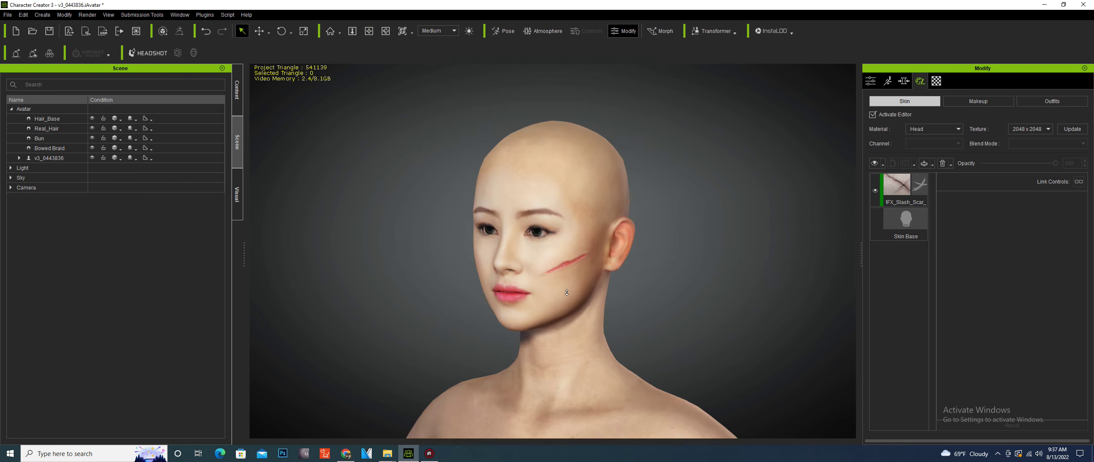
{"action": "left_click", "coordinate": [369, 30]}
{"action": "left_click_drag", "start_coordinate": [519, 304], "coordinate": [578, 289]}
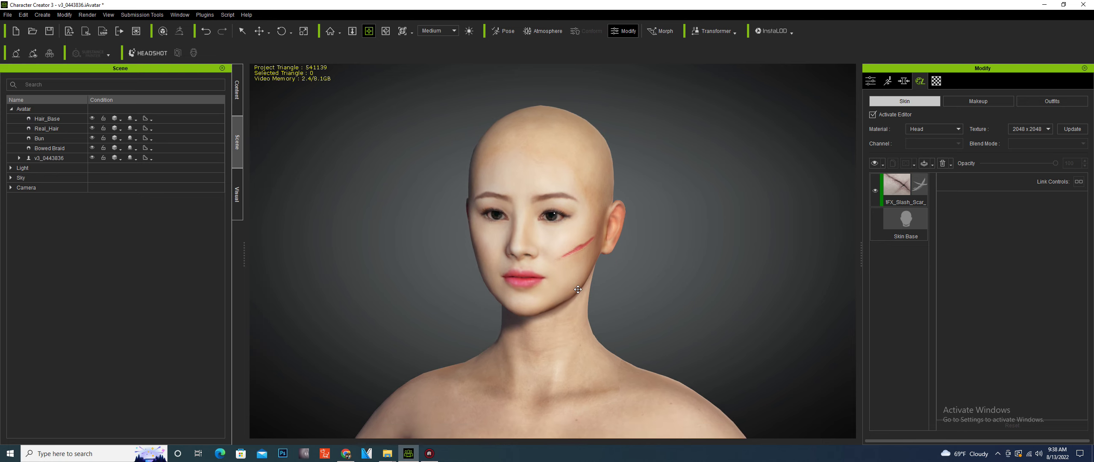
{"action": "left_click_drag", "start_coordinate": [640, 309], "coordinate": [587, 311]}
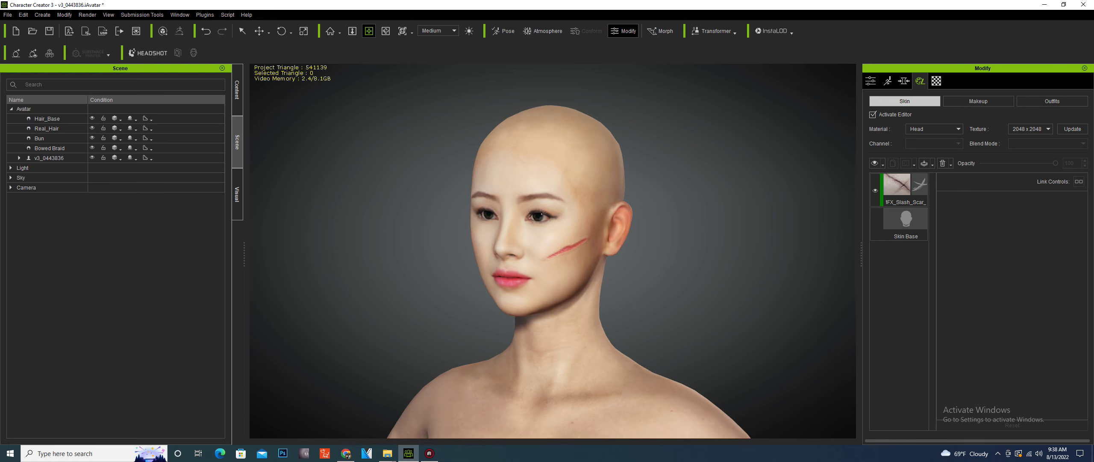
Step: Switch to File Explorer, widen the window showing scar folder 3, and review the full set of DMFX preset thumbnails
{"action": "left_click", "coordinate": [388, 453]}
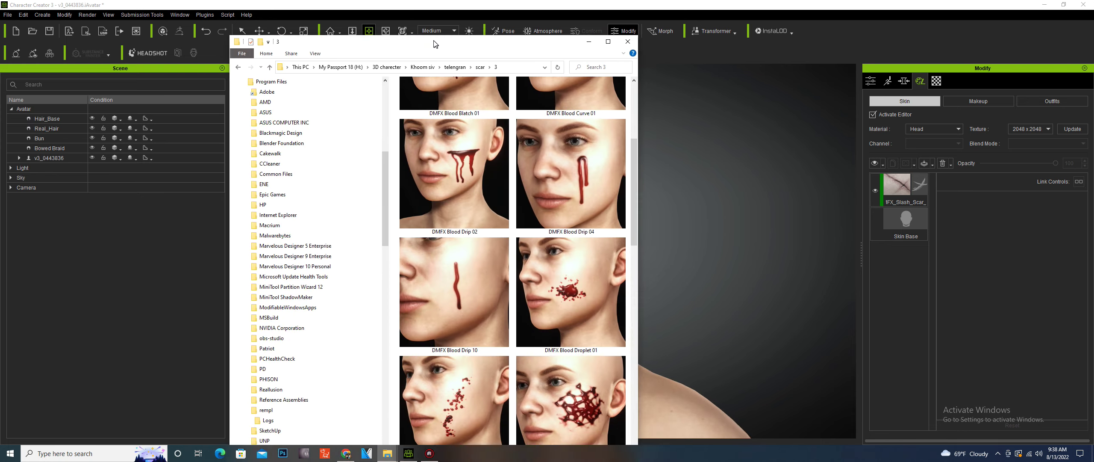
{"action": "left_click_drag", "start_coordinate": [621, 299], "coordinate": [1014, 314]}
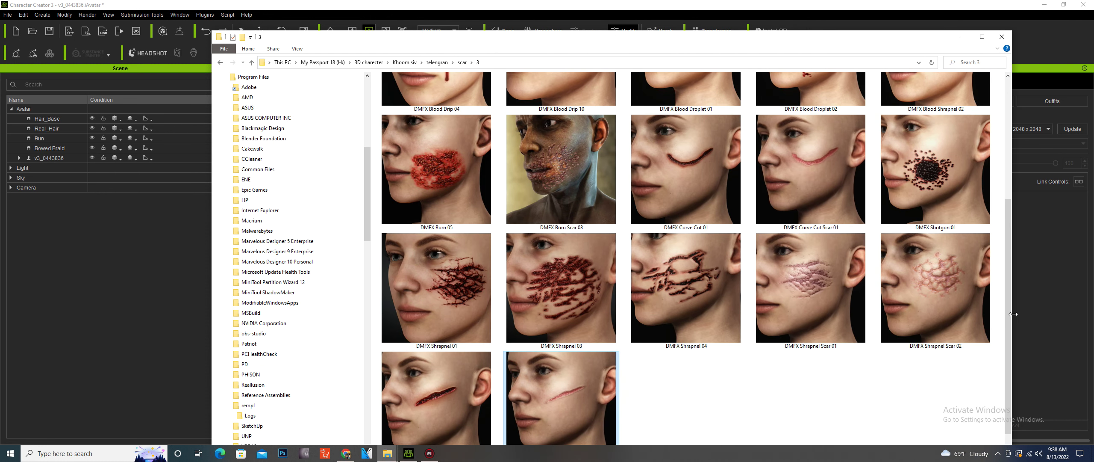
{"action": "left_click_drag", "start_coordinate": [1008, 321], "coordinate": [1010, 195]}
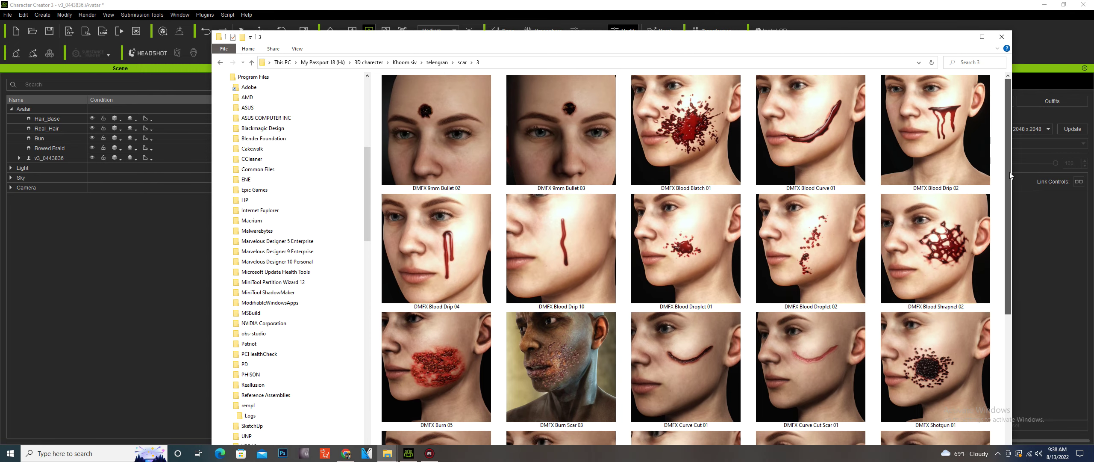
{"action": "left_click_drag", "start_coordinate": [1010, 172], "coordinate": [997, 358]}
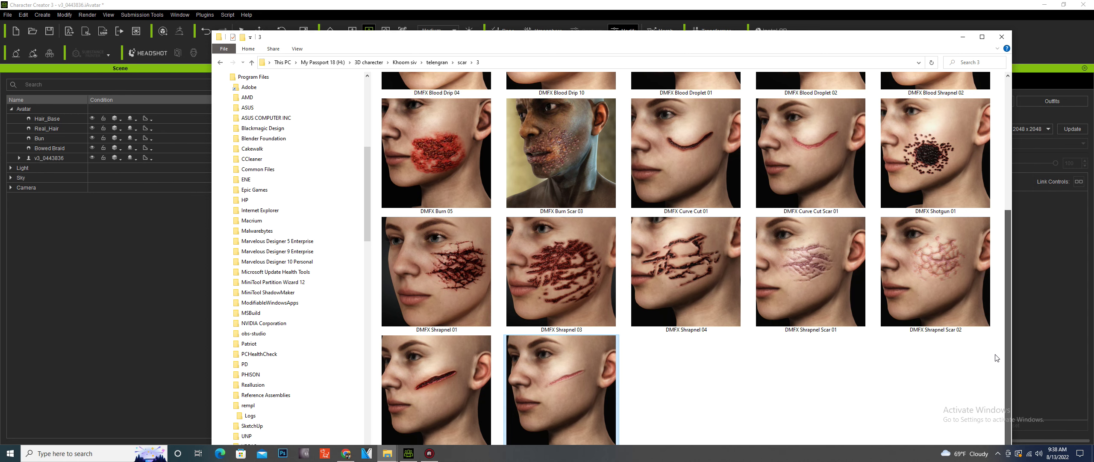
{"action": "left_click_drag", "start_coordinate": [996, 358], "coordinate": [1008, 181]}
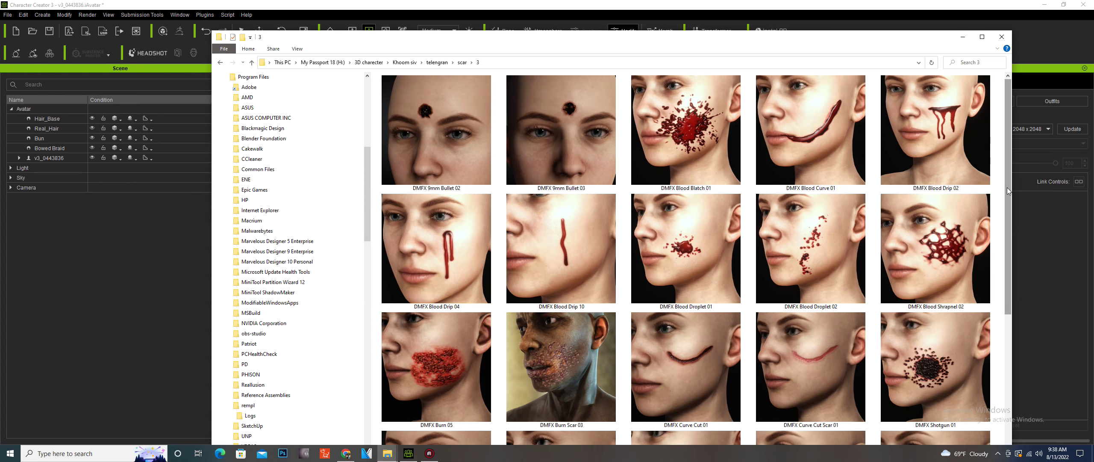
{"action": "left_click_drag", "start_coordinate": [1007, 188], "coordinate": [1010, 328]}
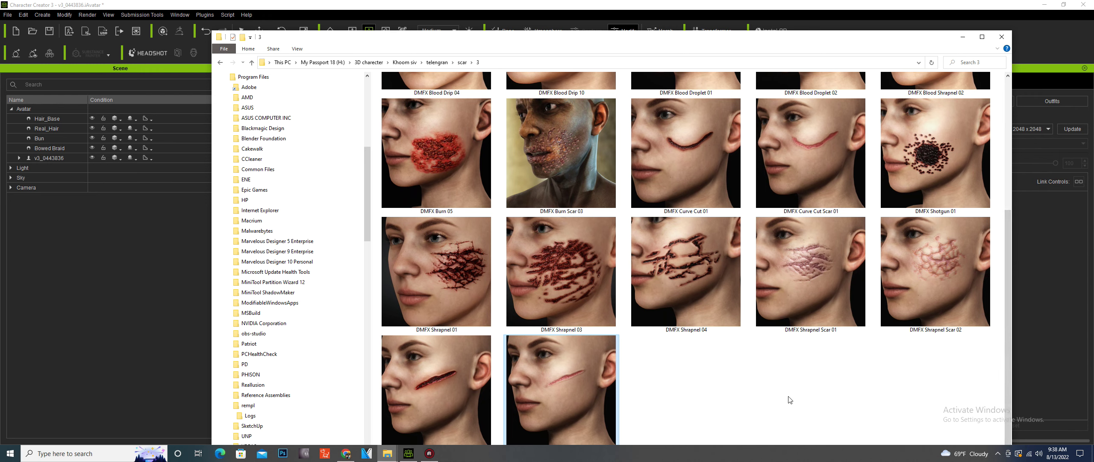
{"action": "left_click_drag", "start_coordinate": [1008, 283], "coordinate": [1007, 317]}
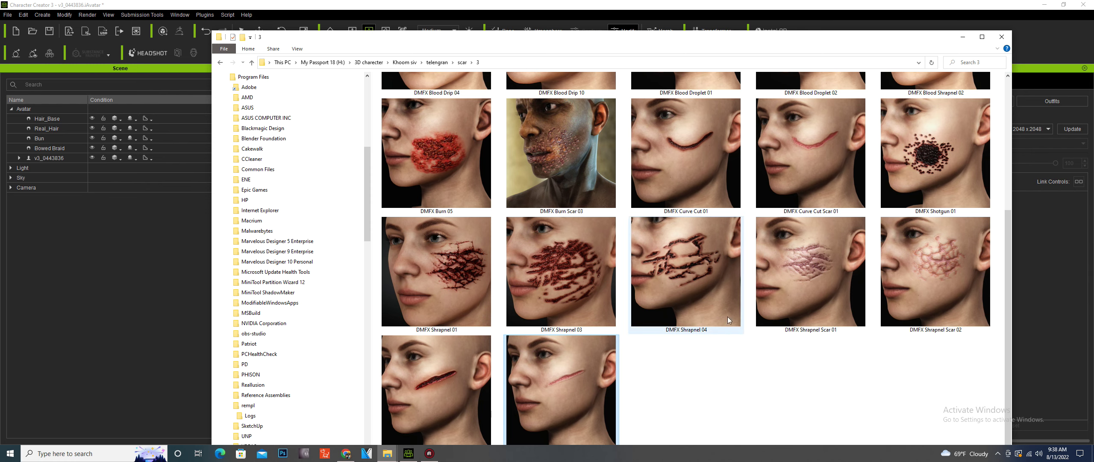
{"action": "left_click_drag", "start_coordinate": [1007, 242], "coordinate": [1006, 102]}
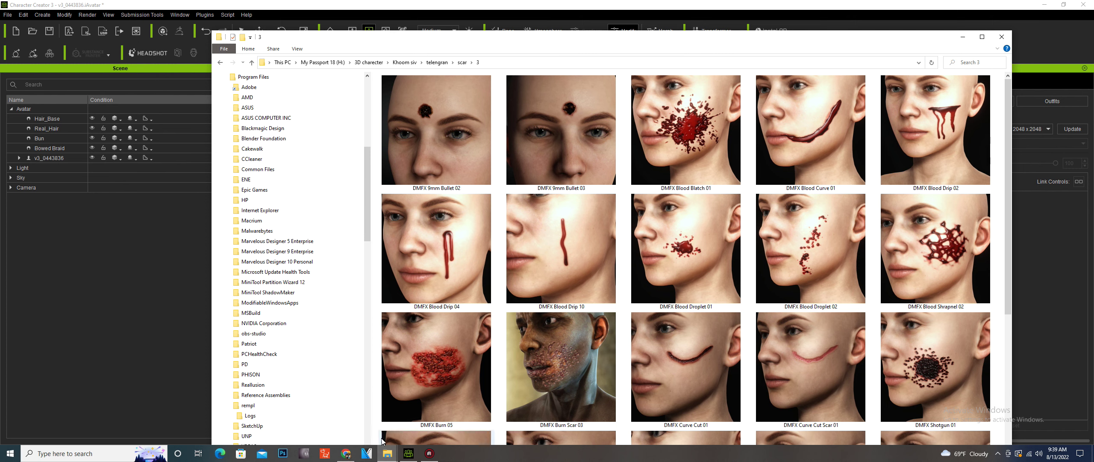
{"action": "left_click", "coordinate": [430, 453]}
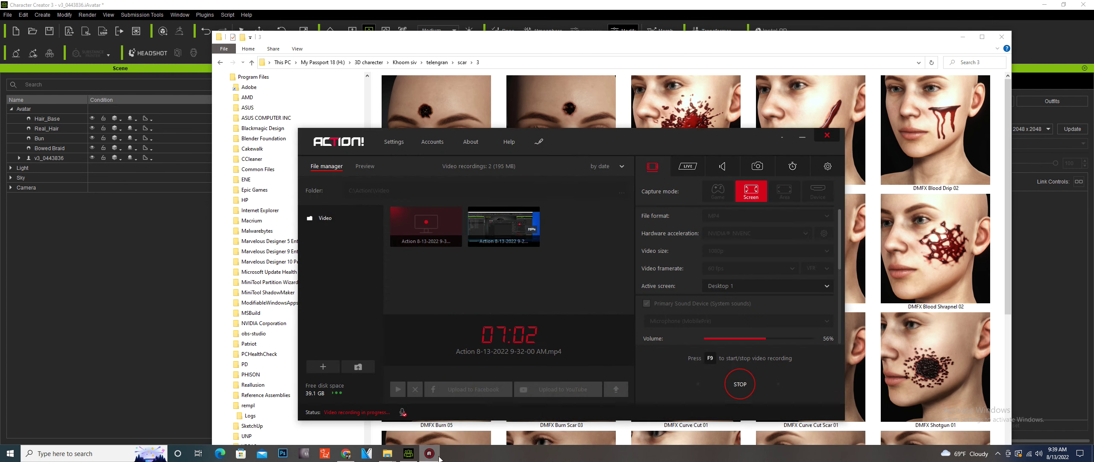